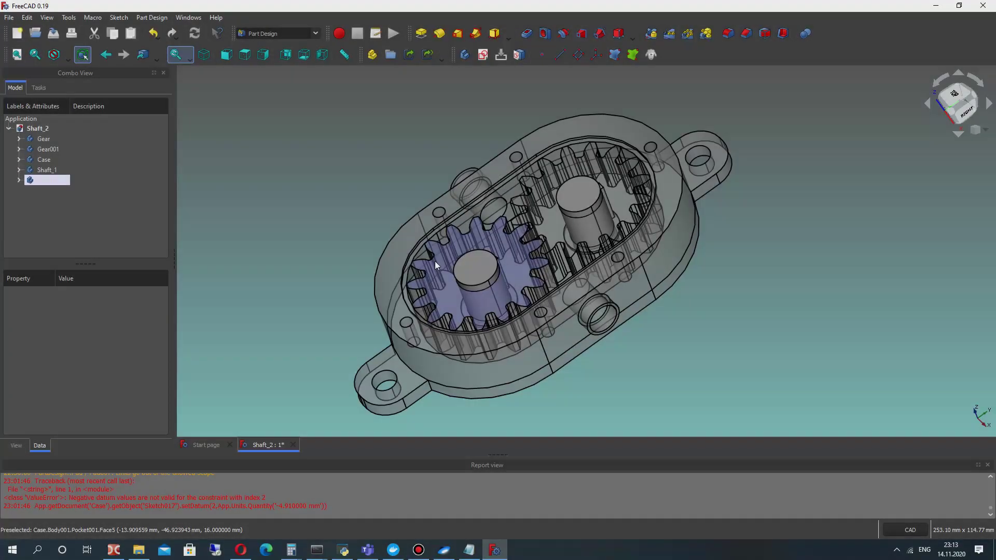
# Step: Create a new body in the Shaft_2 document and rename it as Seal
pyautogui.moveTo(434, 261); pyautogui.dragTo(548, 124, button='middle')
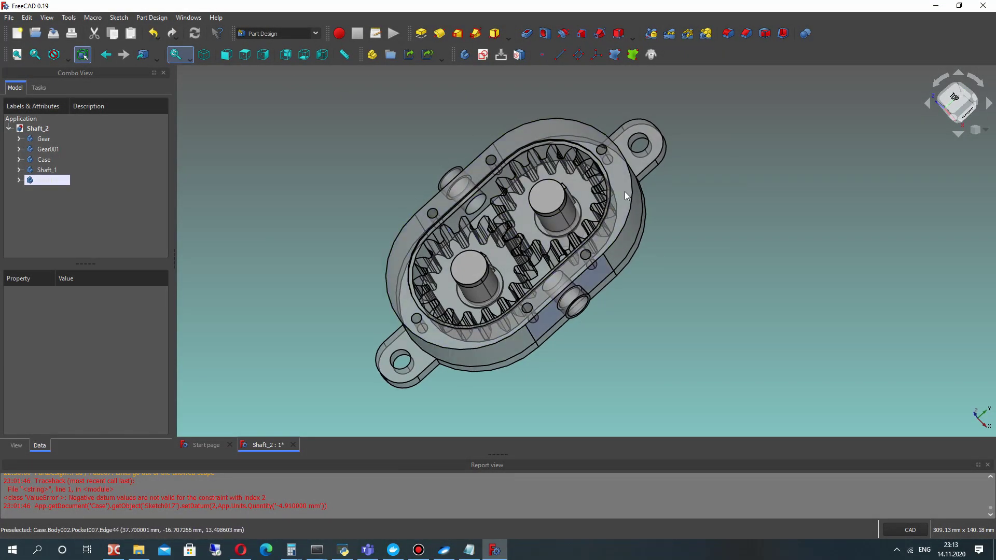
pyautogui.scroll(2, 415, 219)
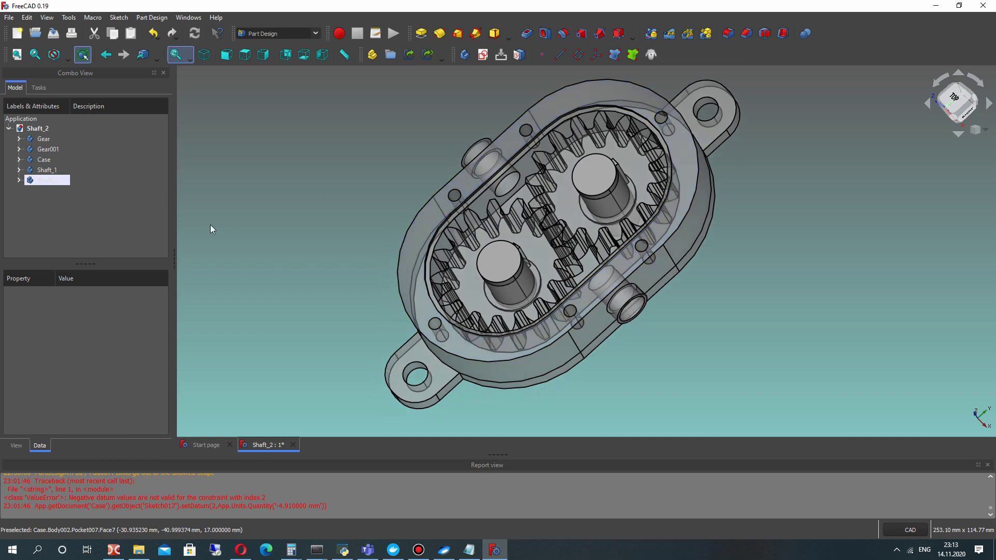
pyautogui.click(41, 130)
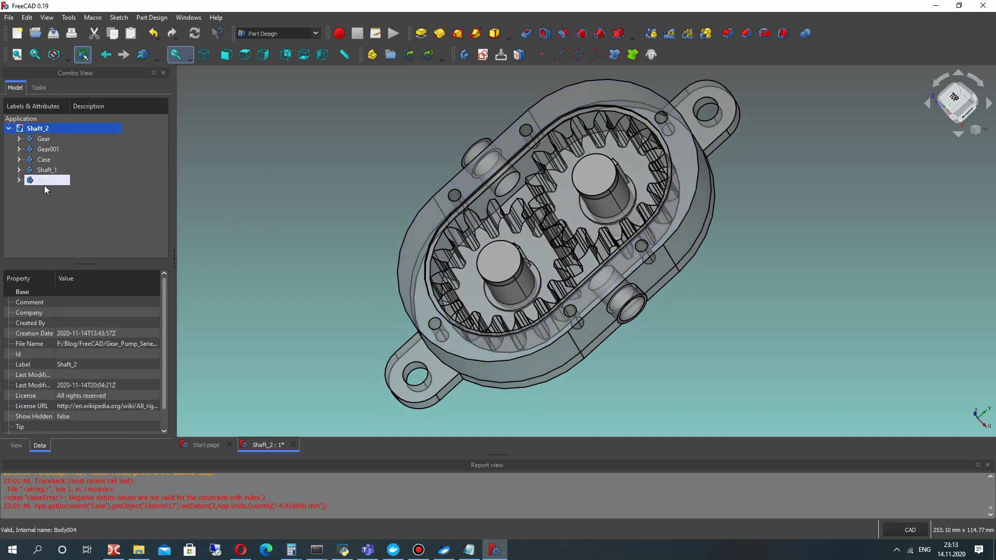
pyautogui.press('BackSpace')
pyautogui.click(333, 178)
pyautogui.click(464, 54)
pyautogui.rightClick(56, 194)
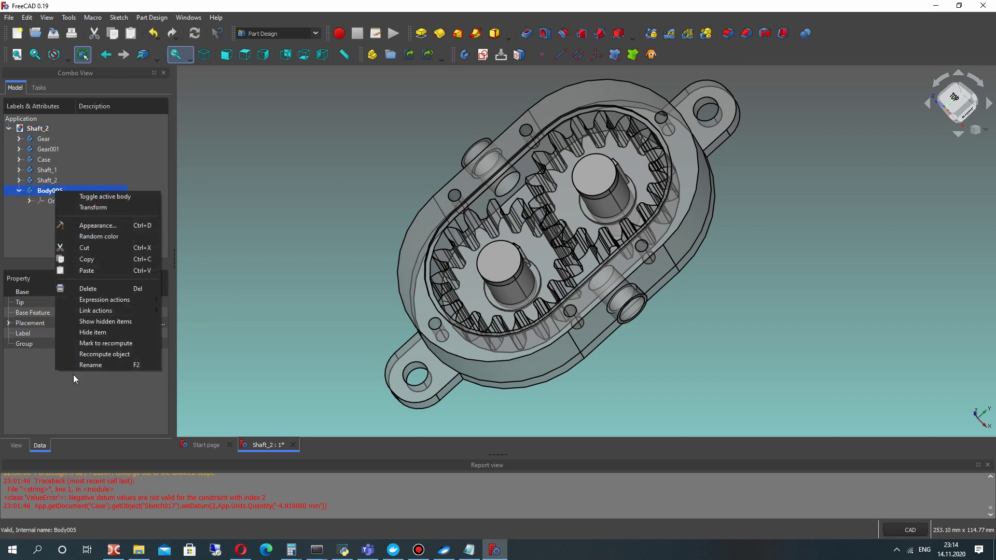
pyautogui.click(91, 366)
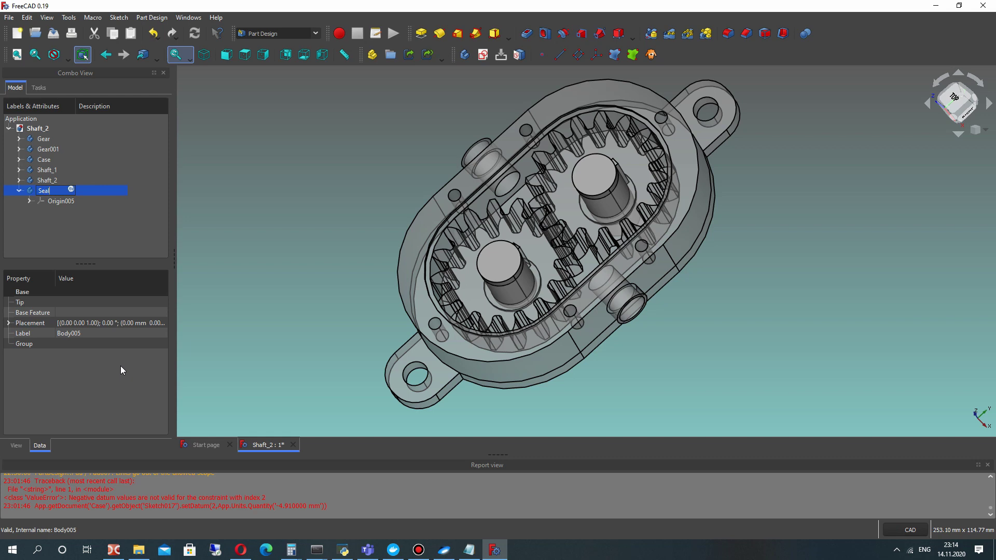
pyautogui.press('Return')
# Step: Start a sketch on the Seal body's XY base plane and activate the slot tool
pyautogui.click(483, 54)
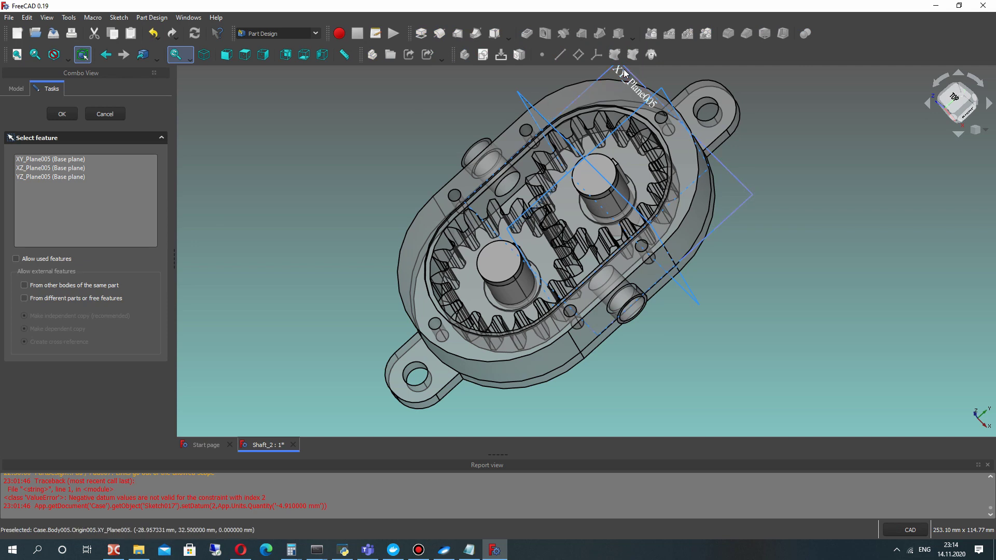
pyautogui.click(39, 159)
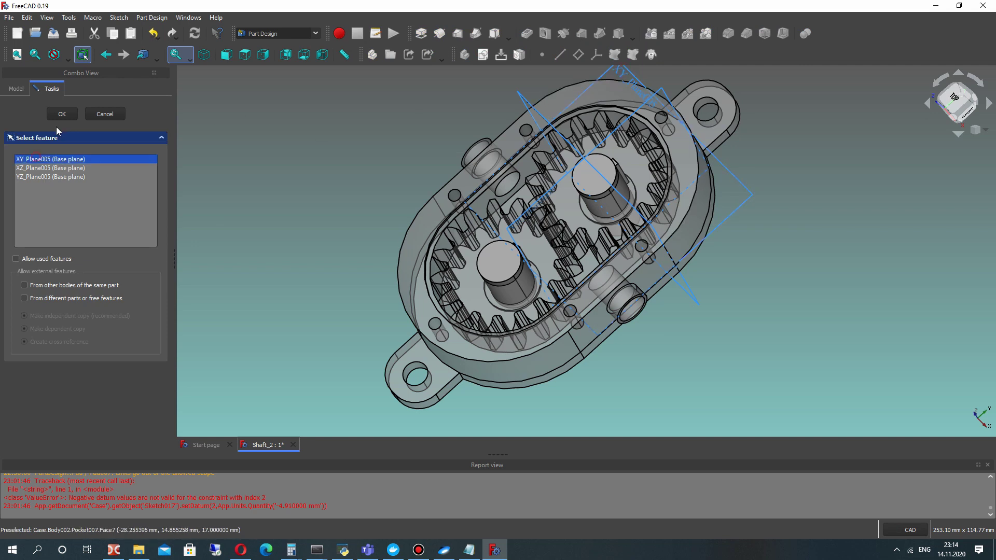
pyautogui.click(68, 114)
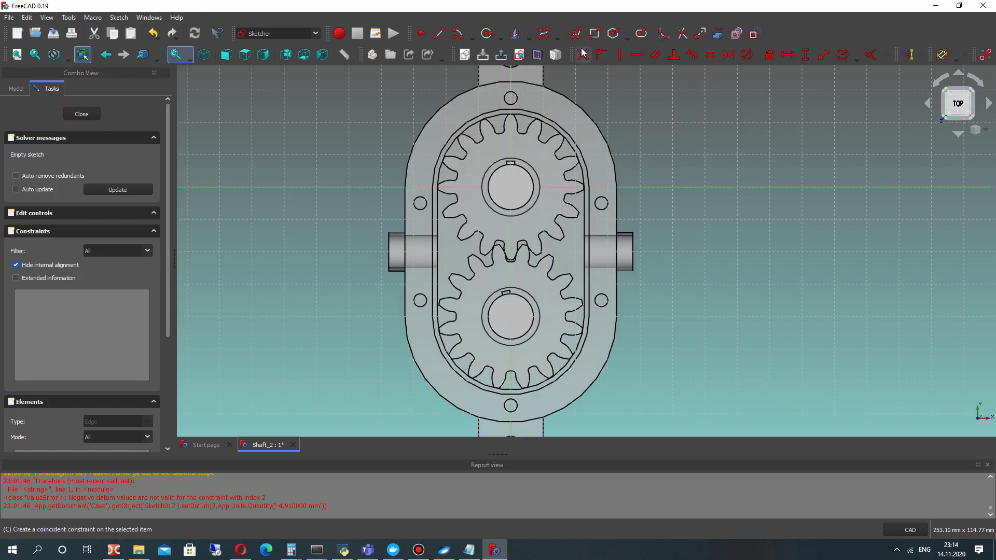
pyautogui.click(641, 33)
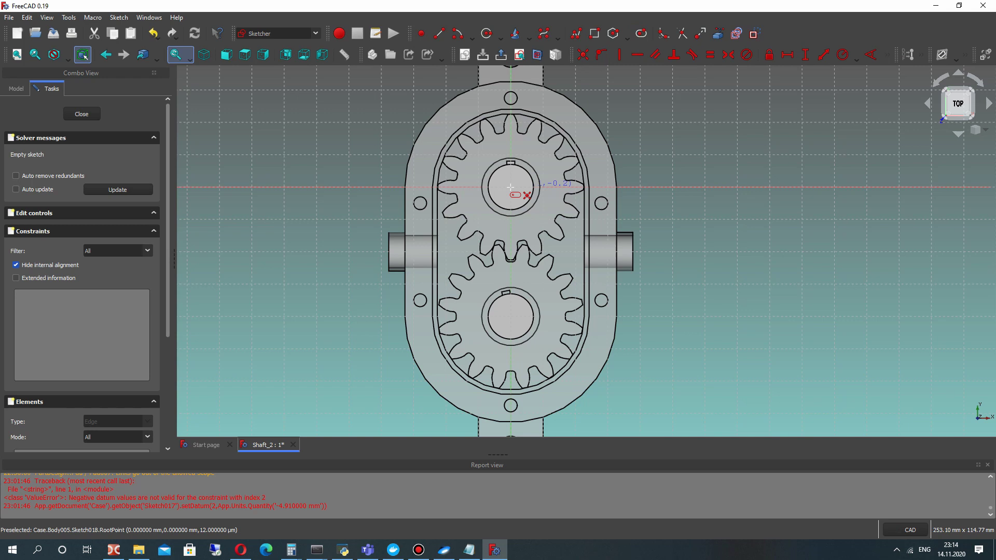
# Step: Hide the Gear, Gear001, Shaft_1 and Shaft_2 bodies, leaving only the case in view
pyautogui.click(16, 89)
pyautogui.click(45, 142)
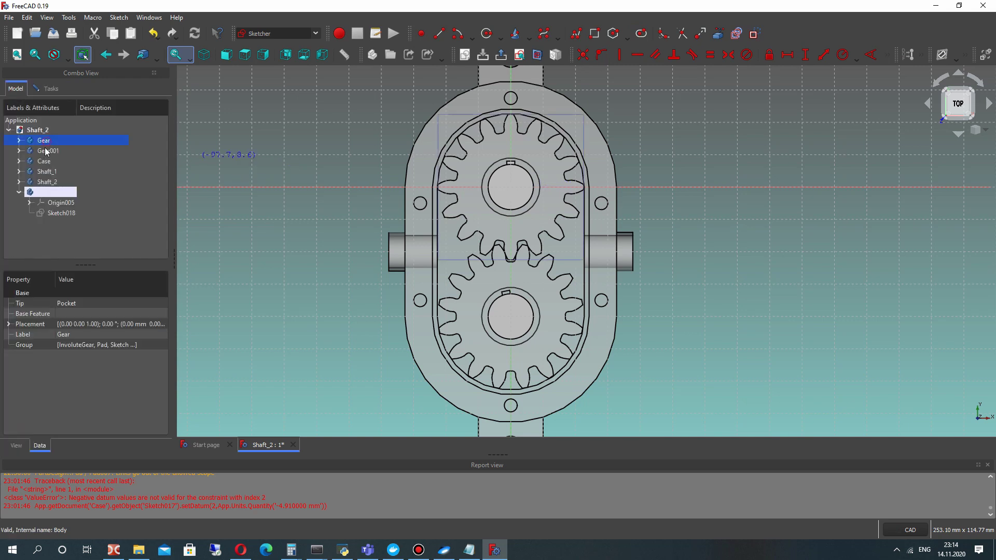
pyautogui.press('space')
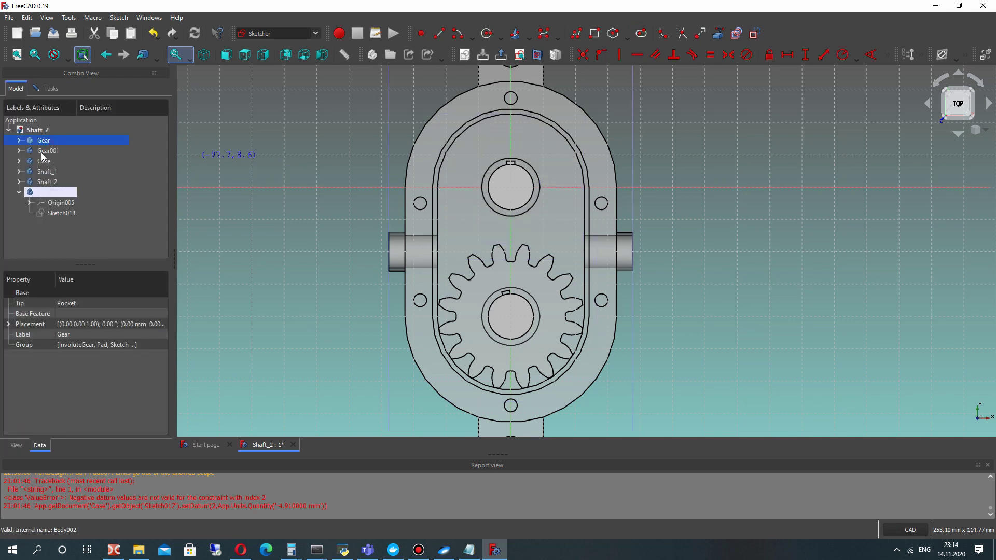
pyautogui.click(43, 153)
pyautogui.press('space')
pyautogui.click(42, 173)
pyautogui.press('space')
pyautogui.click(43, 182)
pyautogui.press('space')
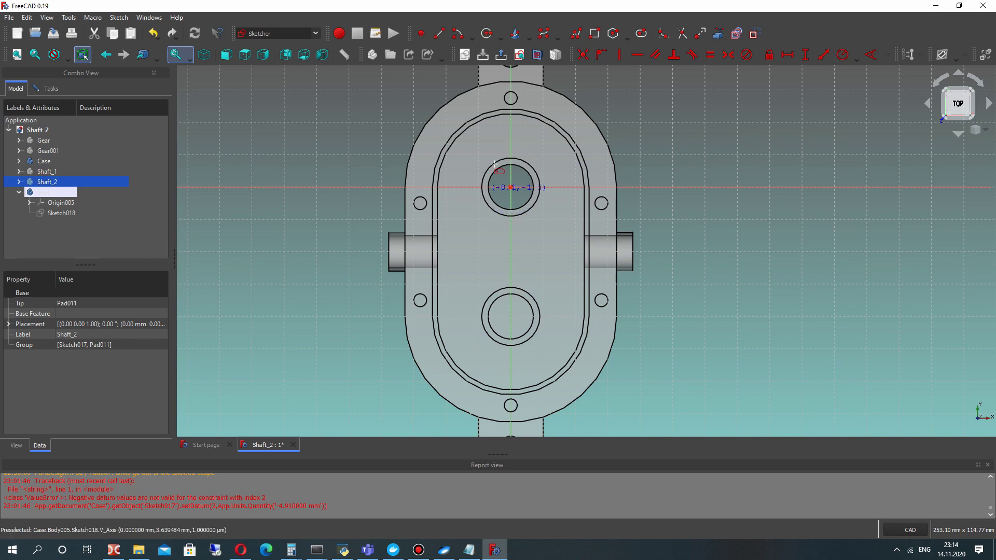
# Step: Sketch a vertical slot downward from the origin and set the vertical distance between its arc centres to 40 mm
pyautogui.click(647, 35)
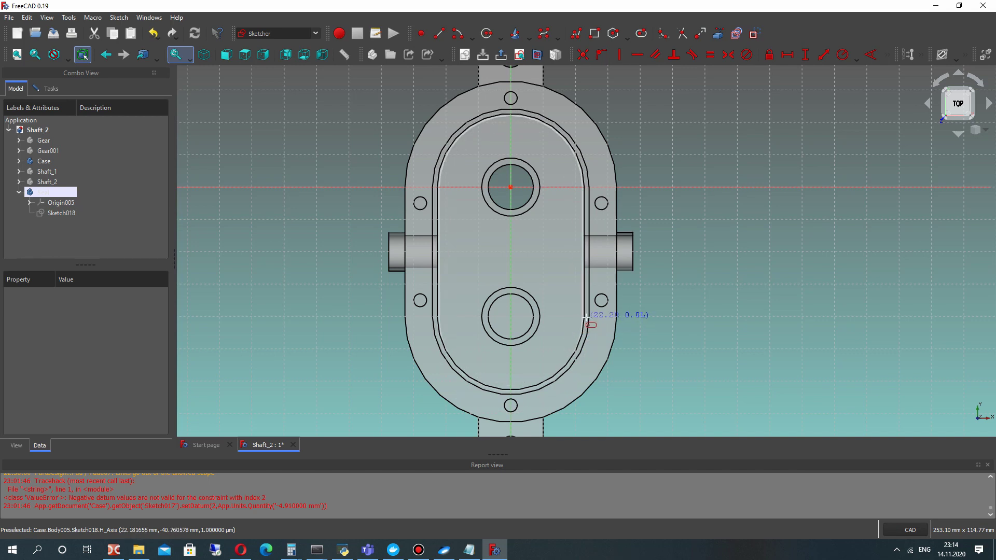
pyautogui.scroll(2, 564, 329)
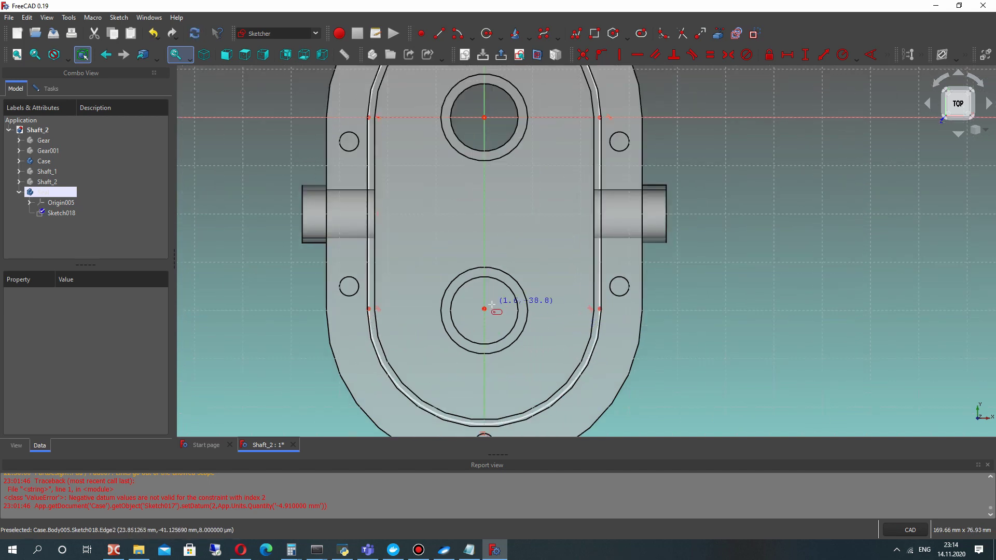
pyautogui.moveTo(484, 310); pyautogui.dragTo(484, 296)
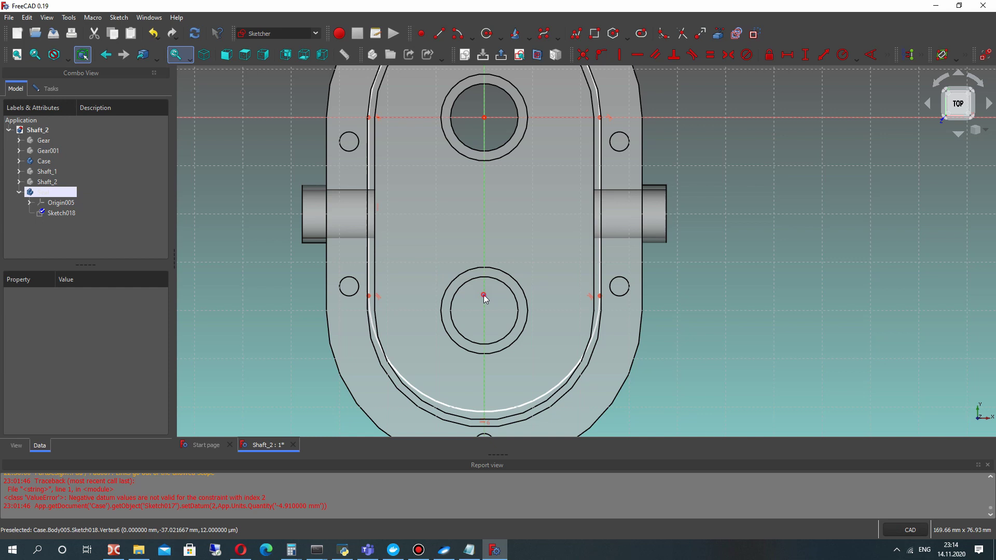
pyautogui.click(484, 296)
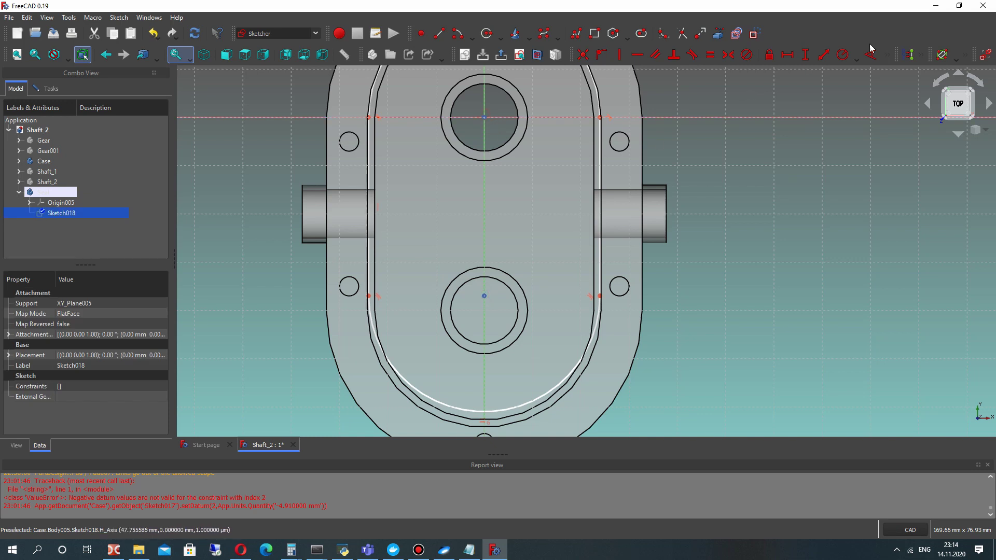
pyautogui.click(806, 55)
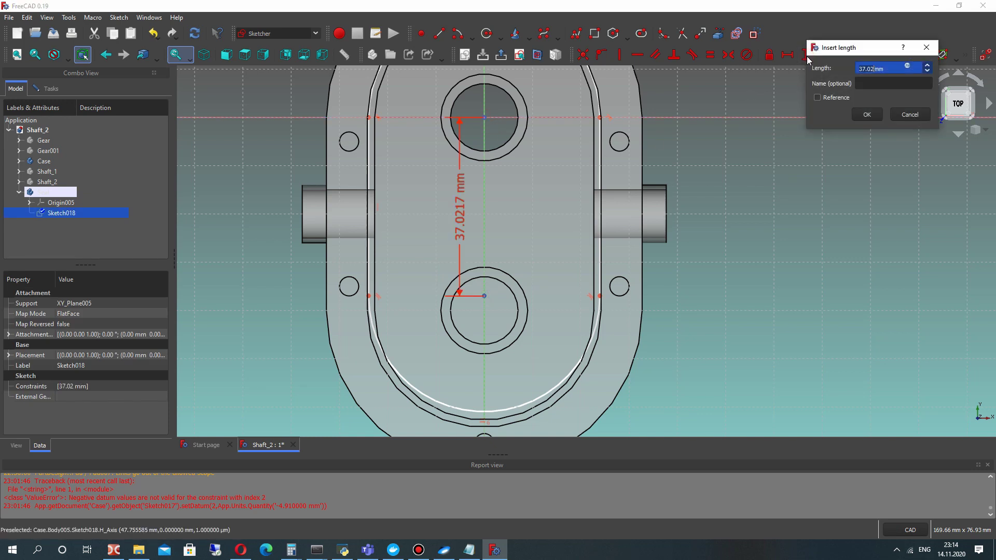
pyautogui.press('Return')
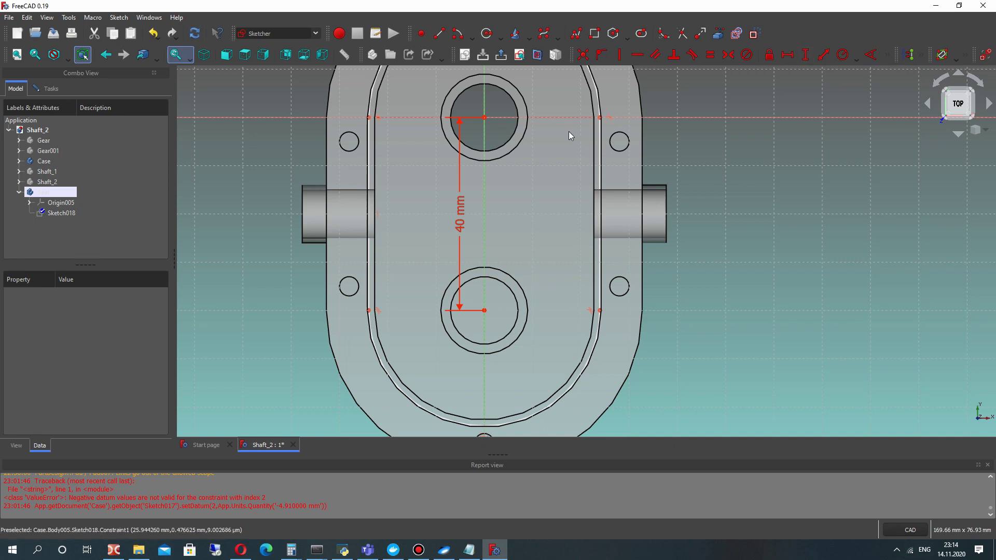
# Step: Pull the slot outline away from the groove edge and constrain its upper arc radius to 22.5 mm
pyautogui.click(57, 89)
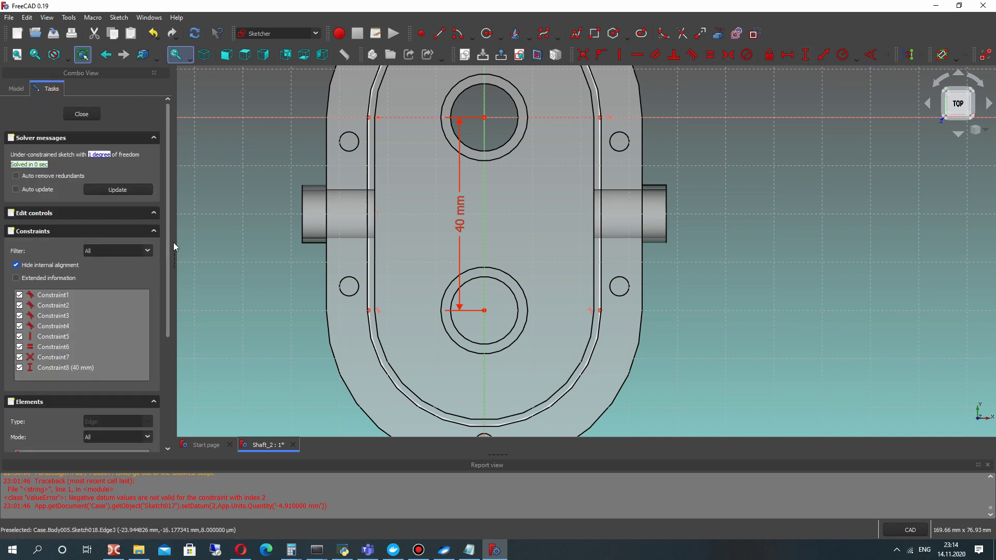
pyautogui.scroll(-2, 547, 207)
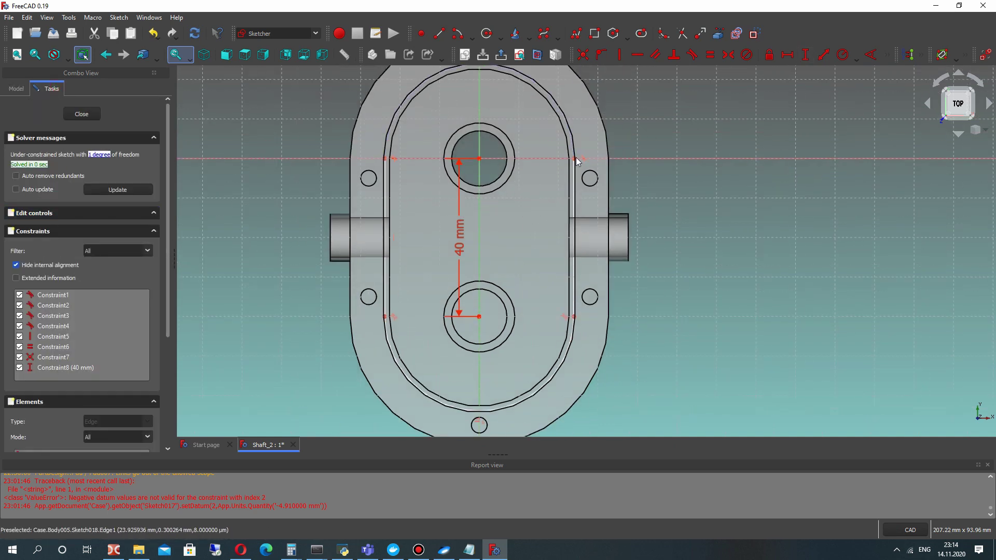
pyautogui.moveTo(578, 161); pyautogui.dragTo(583, 154)
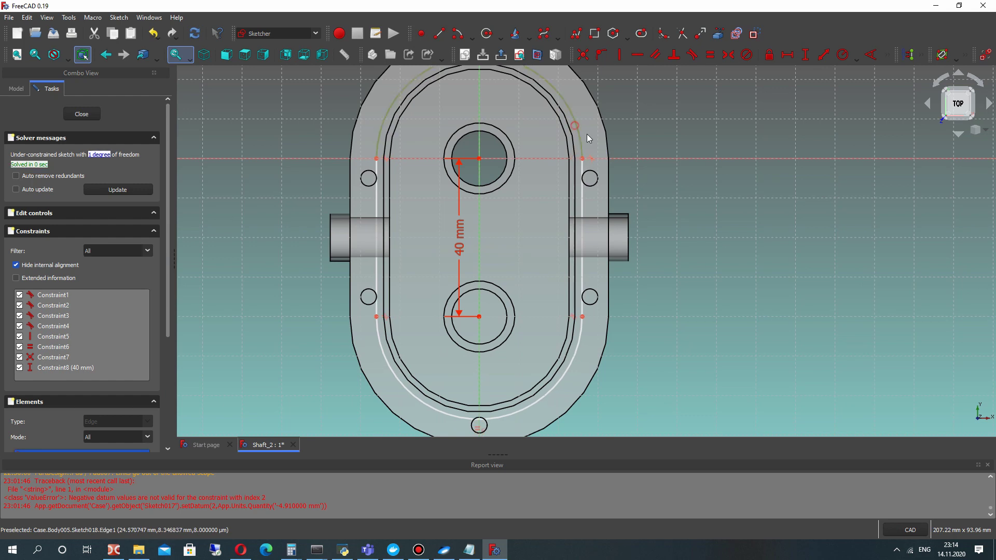
pyautogui.click(844, 55)
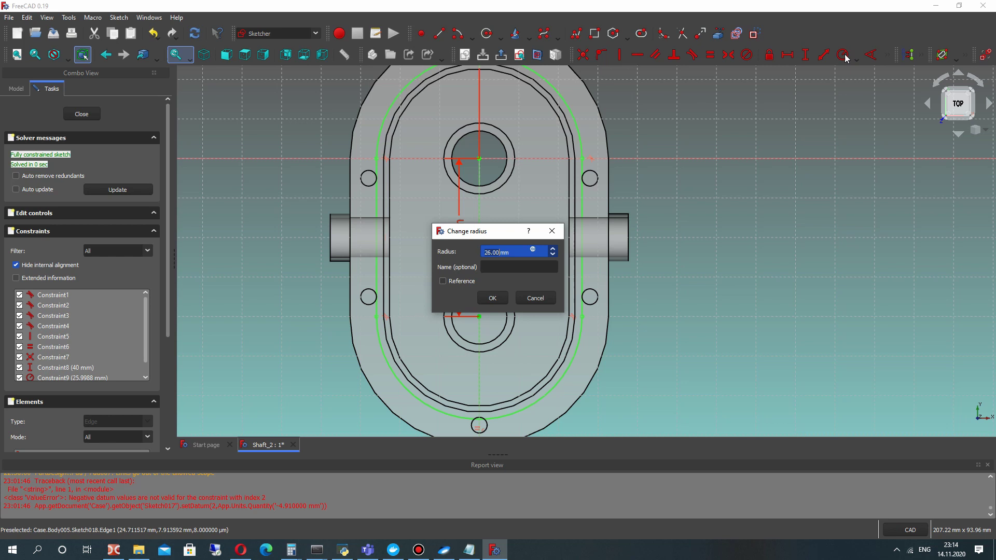
pyautogui.write('22.5')
pyautogui.press('Return')
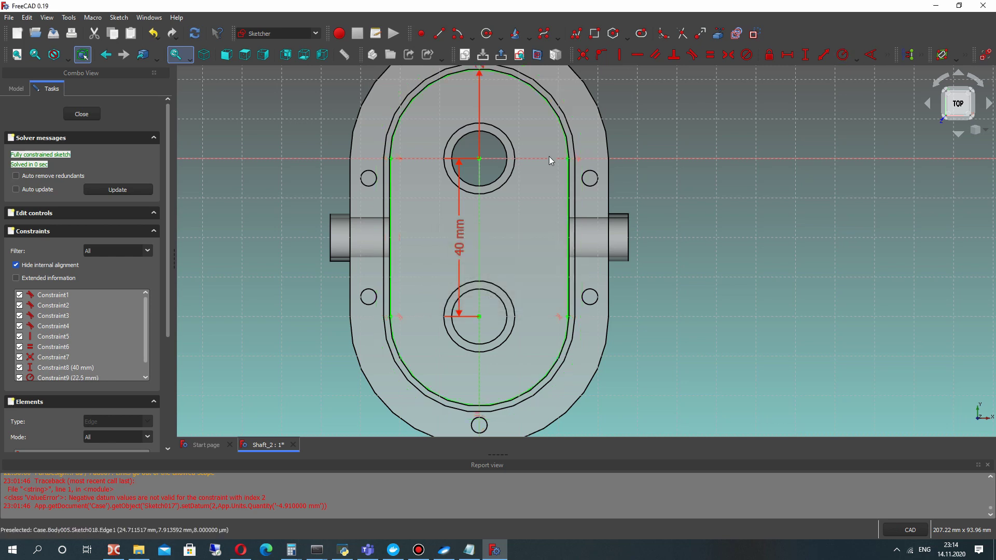
# Step: Sketch a second, larger vertical slot from the origin around the first one
pyautogui.scroll(-1, 490, 183)
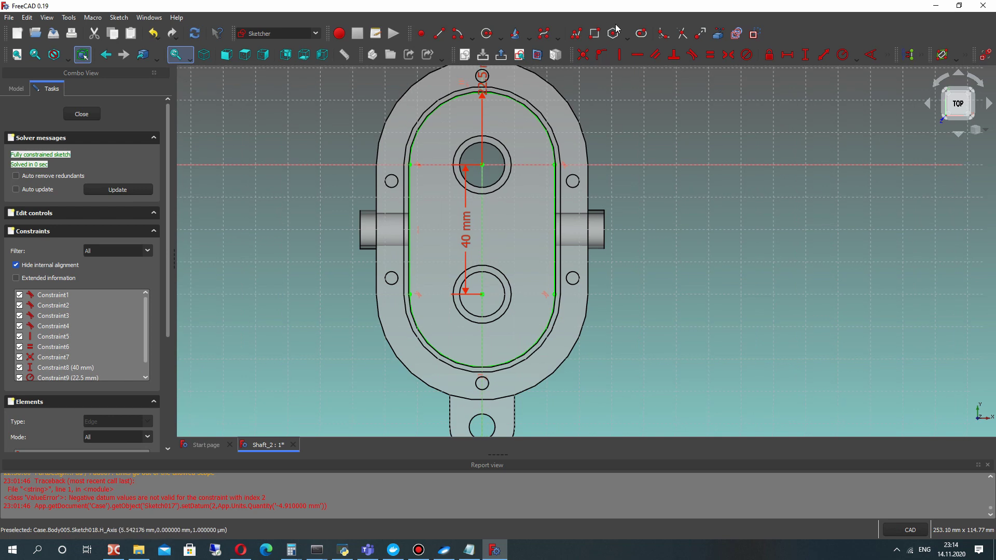
pyautogui.click(641, 33)
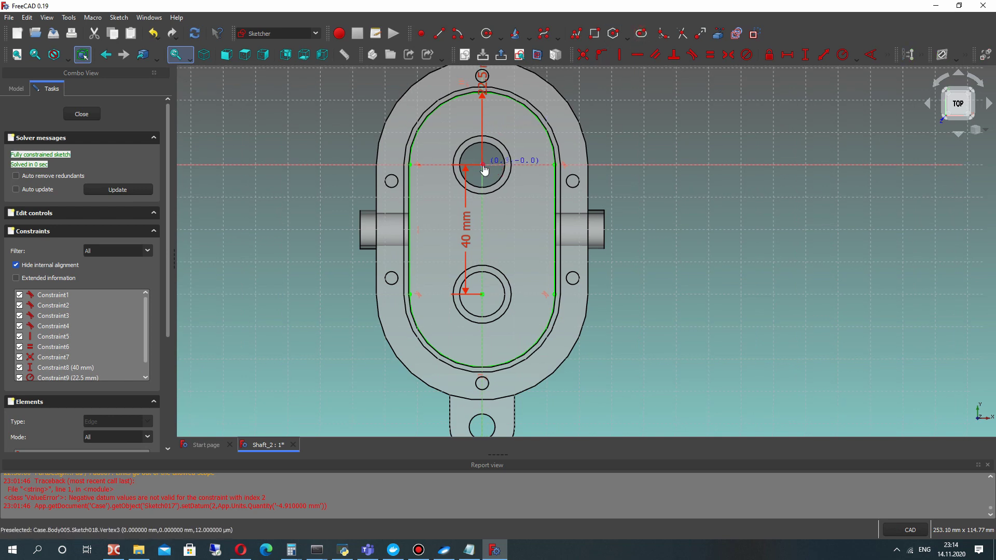
pyautogui.click(483, 166)
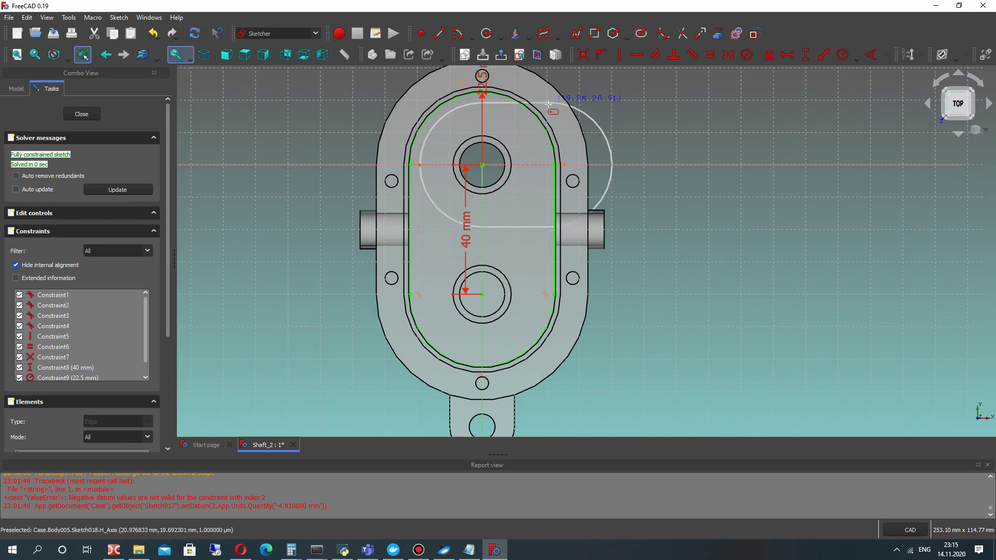
pyautogui.click(565, 303)
# Step: Make the lower arc centres of both slots coincident and delete the redundant equality constraint, Constraint15
pyautogui.scroll(1, 507, 198)
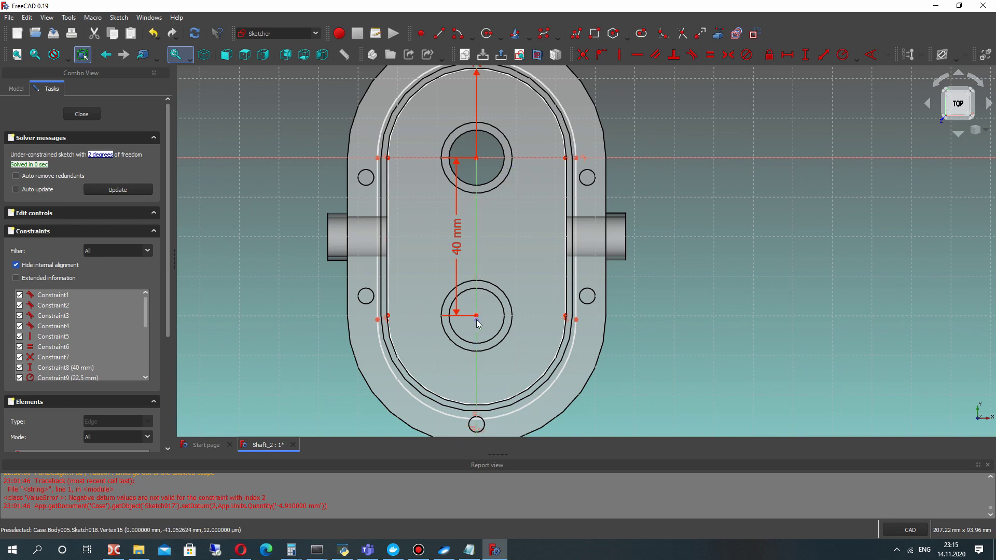
pyautogui.moveTo(476, 321); pyautogui.dragTo(476, 328)
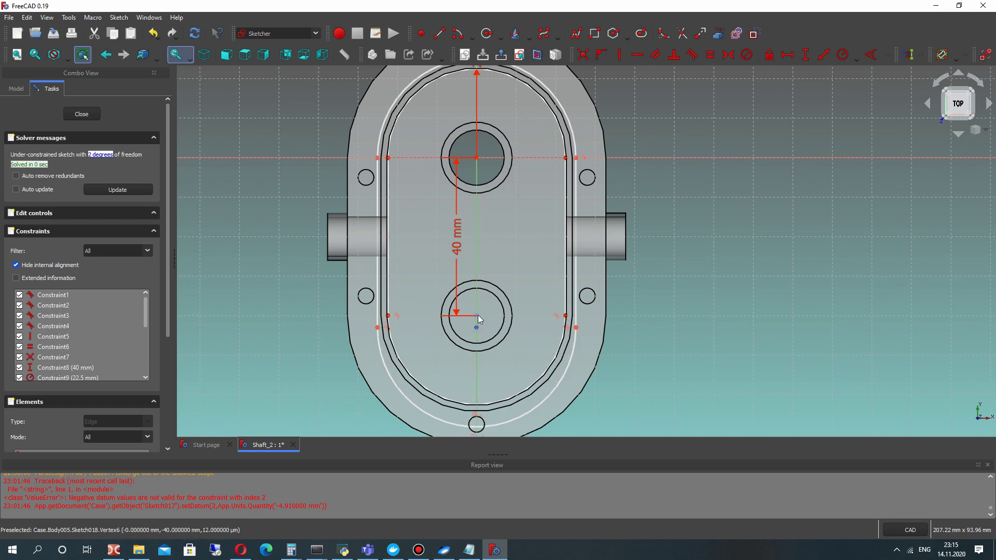
pyautogui.click(601, 54)
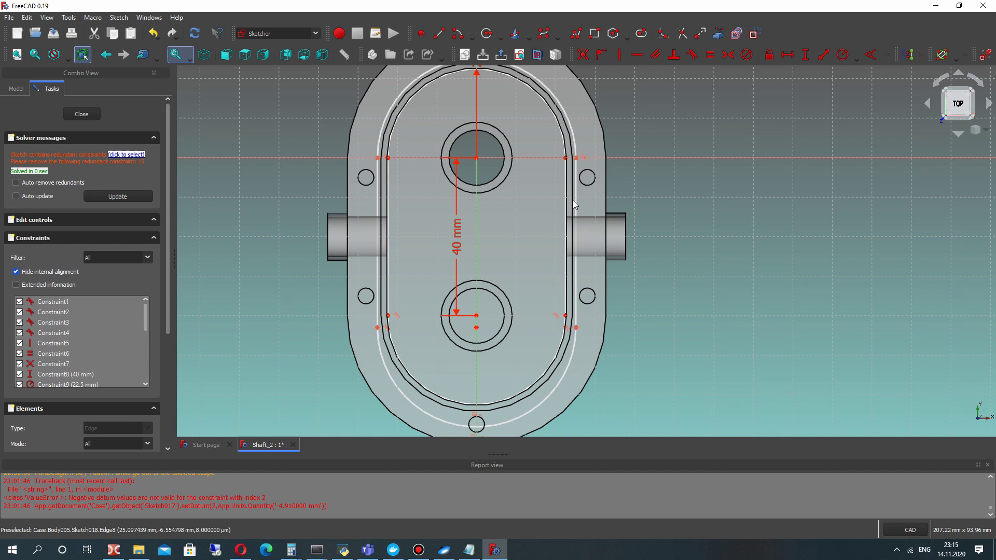
pyautogui.scroll(-3, 55, 365)
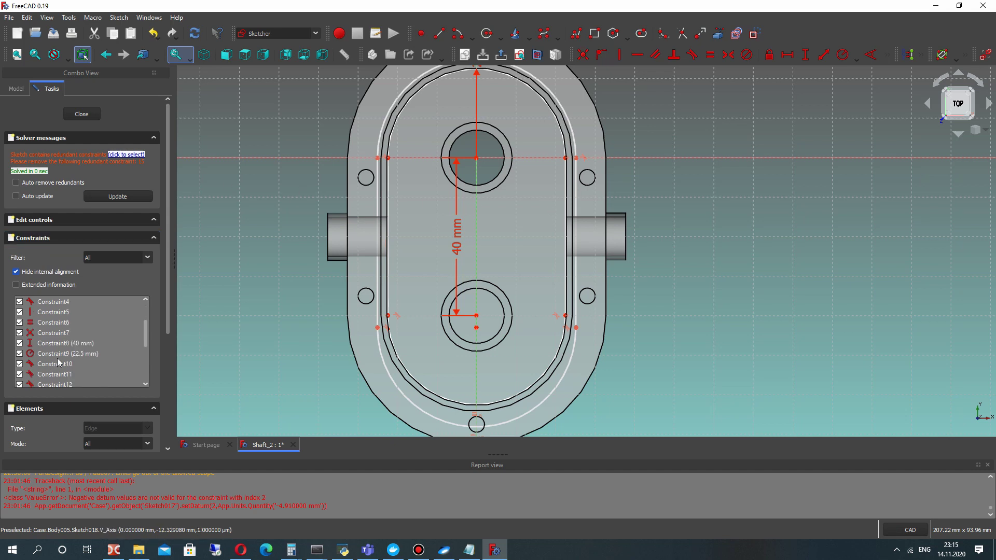
pyautogui.rightClick(61, 357)
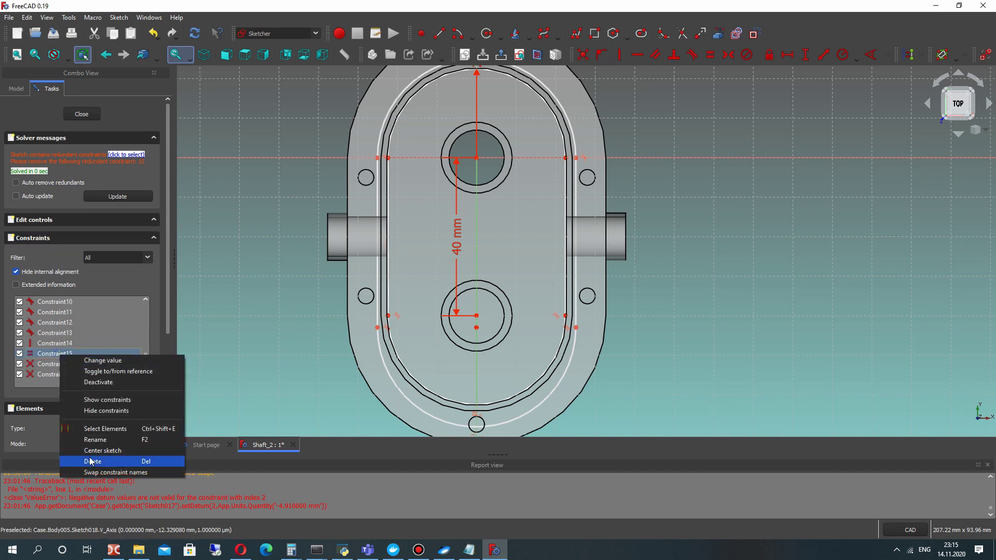
pyautogui.click(83, 457)
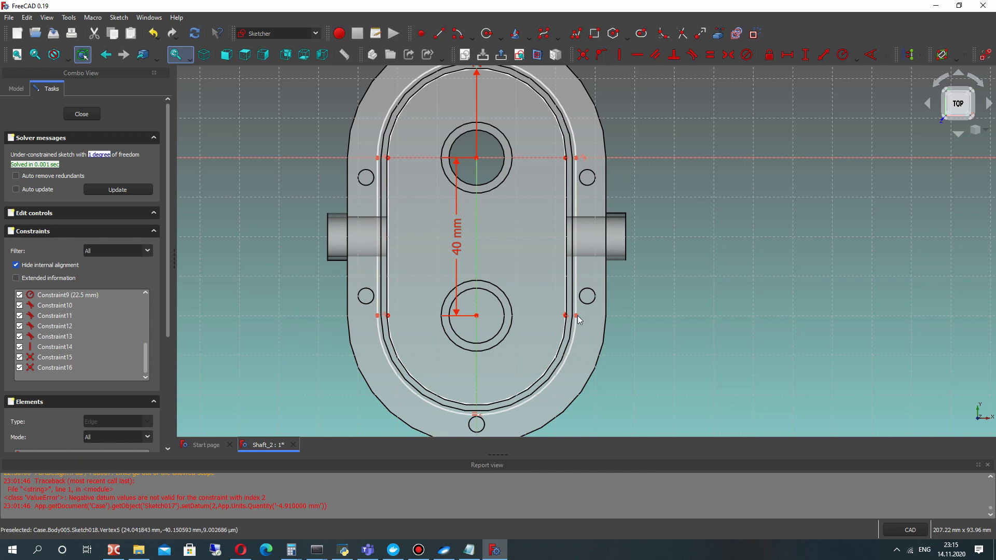
# Step: Constrain the horizontal distance between the right-hand lower arc endpoints of the two slots to 1.5 mm
pyautogui.scroll(5, 581, 311)
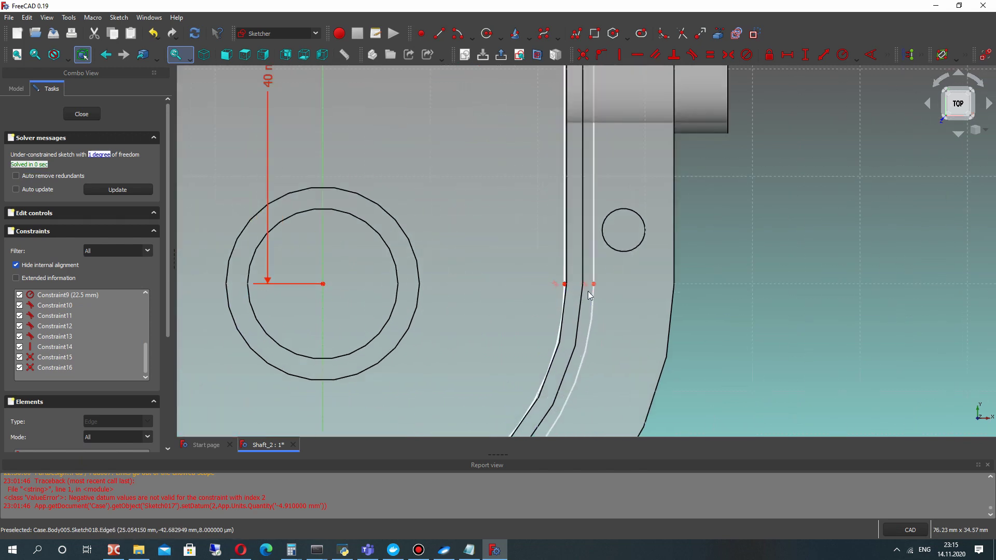
pyautogui.click(593, 284)
pyautogui.click(565, 285)
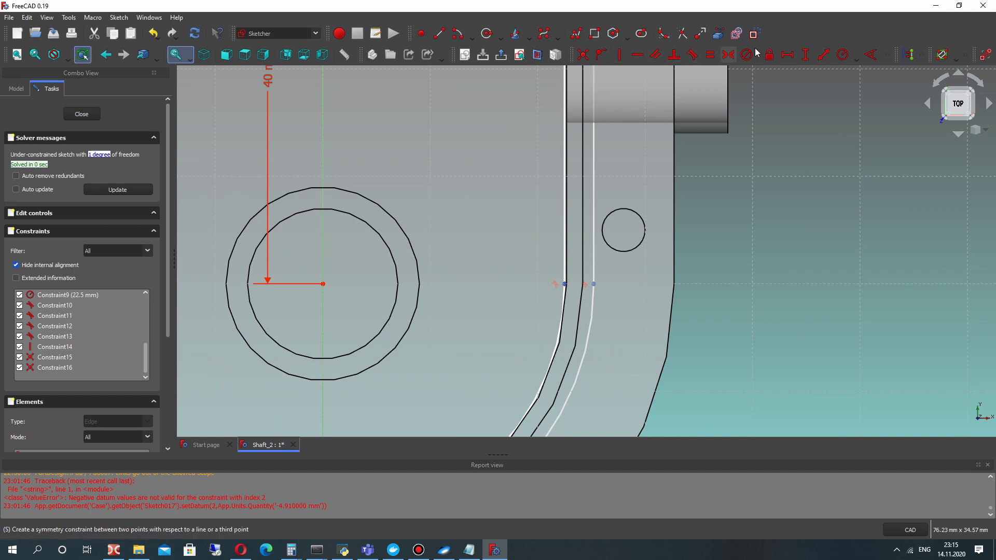
pyautogui.click(787, 54)
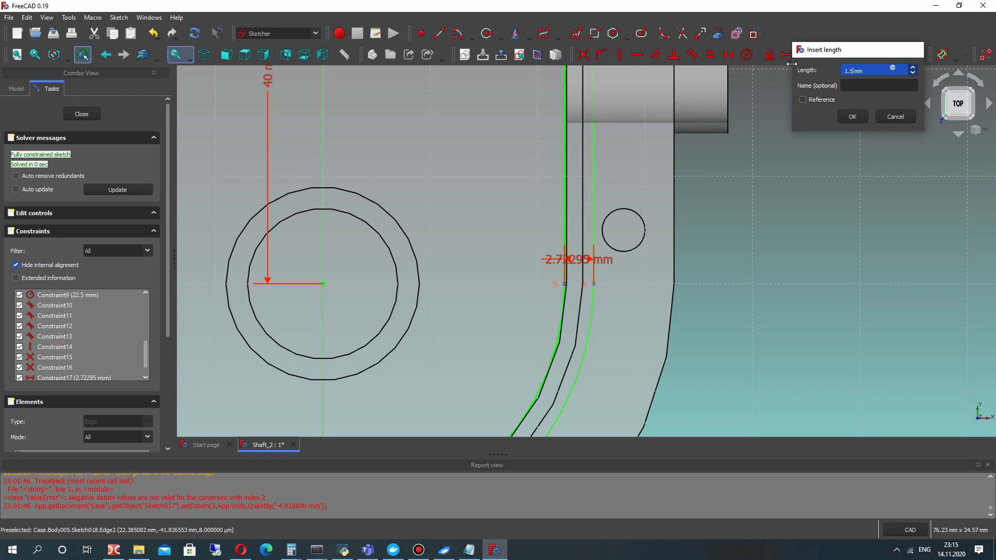
pyautogui.press('Return')
# Step: Examine how both slot outlines line up with the case groove edges along the straight sides and the lower arc
pyautogui.scroll(3, 587, 272)
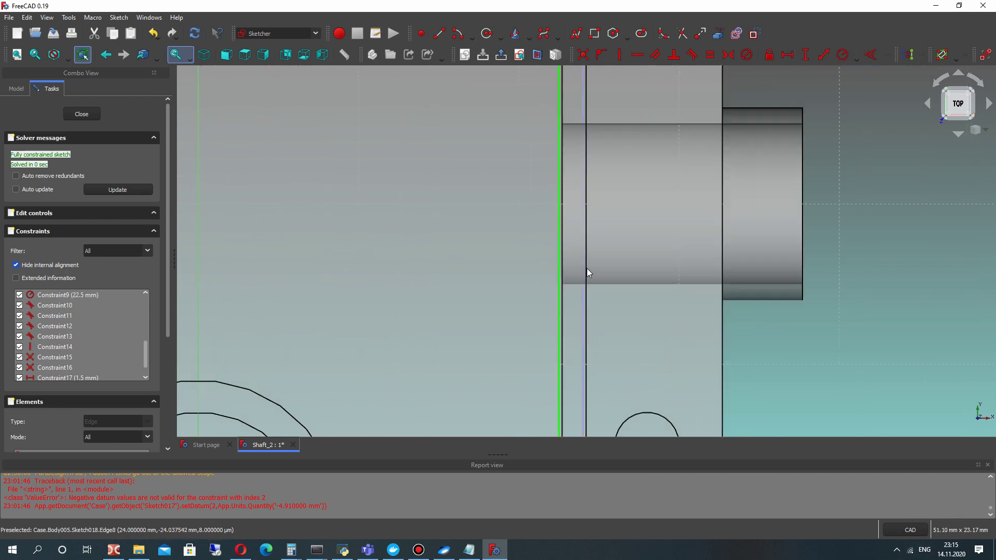
pyautogui.scroll(-5, 587, 272)
pyautogui.scroll(5, 580, 145)
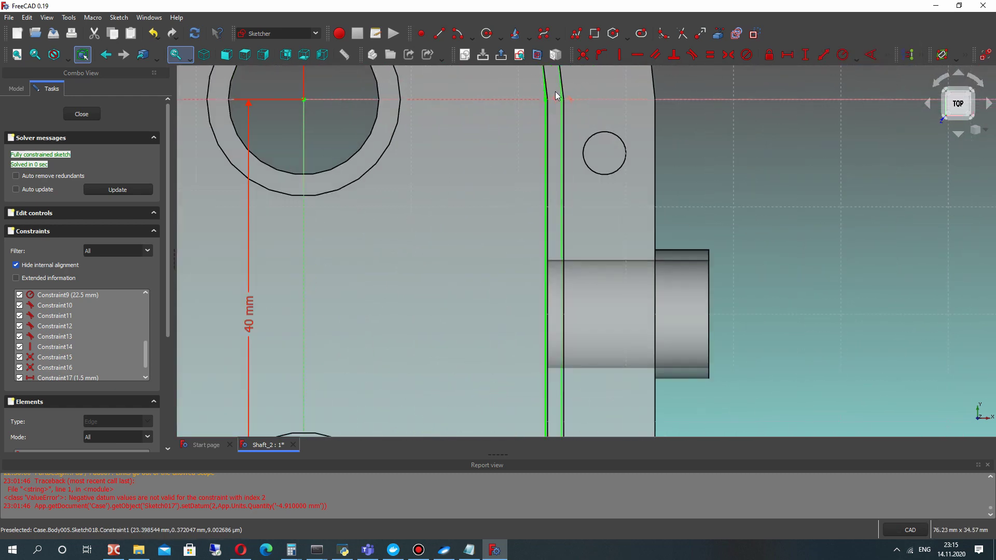
pyautogui.scroll(5, 555, 96)
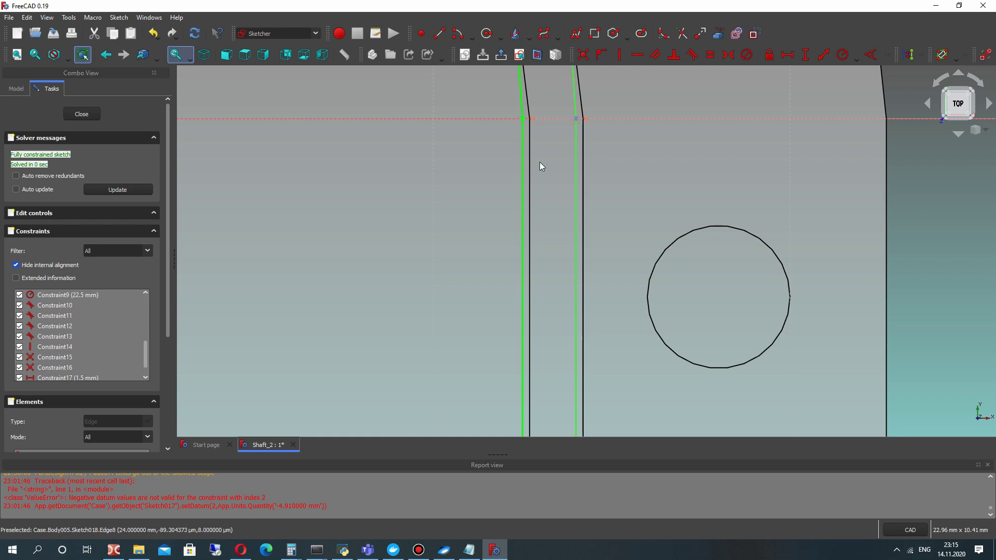
pyautogui.scroll(-6, 539, 161)
pyautogui.scroll(4, 362, 142)
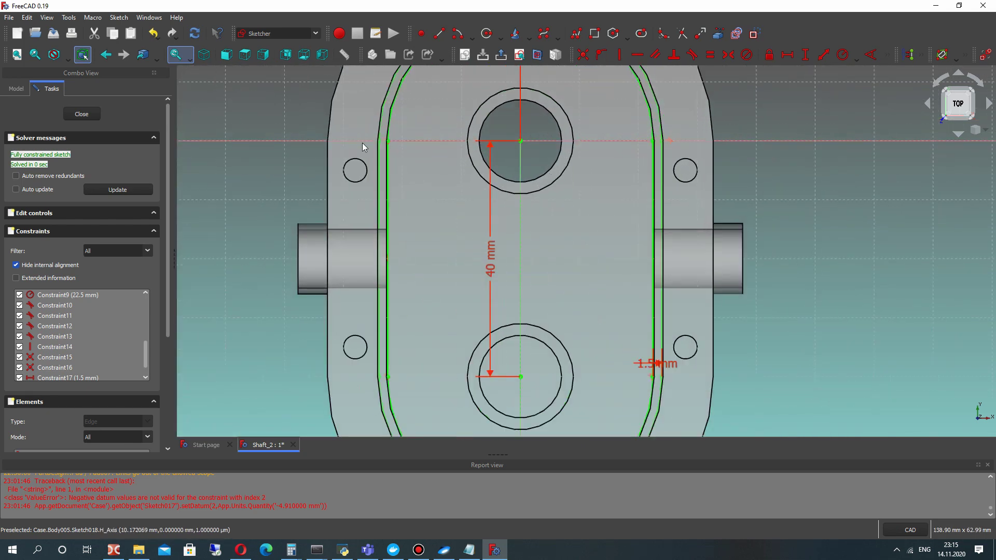
pyautogui.scroll(5, 362, 142)
pyautogui.scroll(-6, 394, 136)
pyautogui.scroll(4, 425, 313)
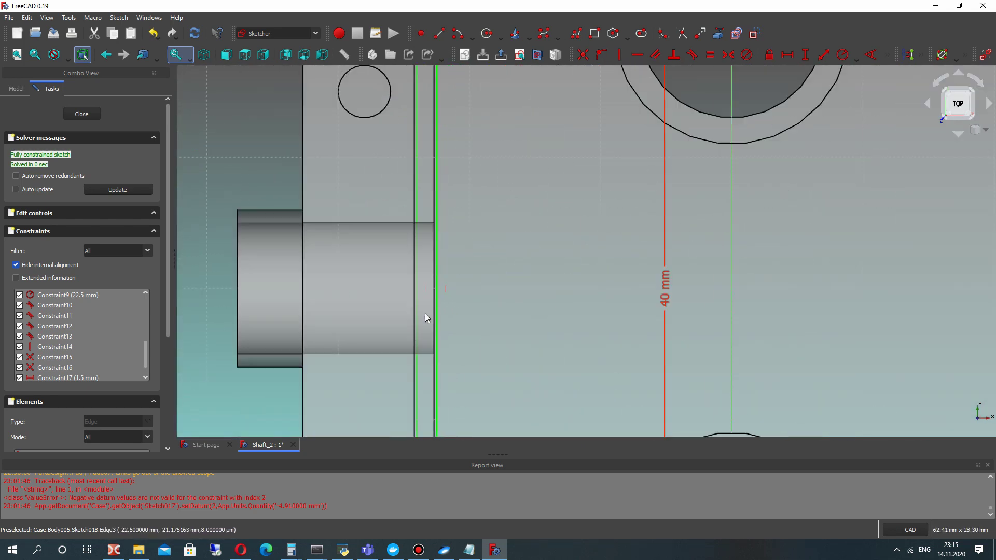
pyautogui.scroll(3, 425, 312)
pyautogui.scroll(-5, 436, 278)
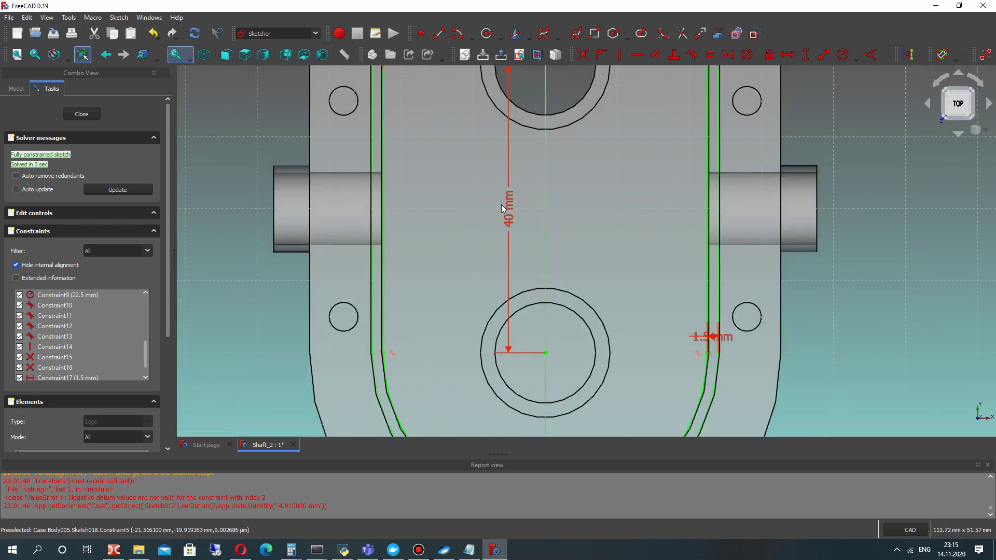
pyautogui.scroll(-4, 709, 311)
pyautogui.scroll(6, 543, 298)
pyautogui.scroll(-3, 497, 281)
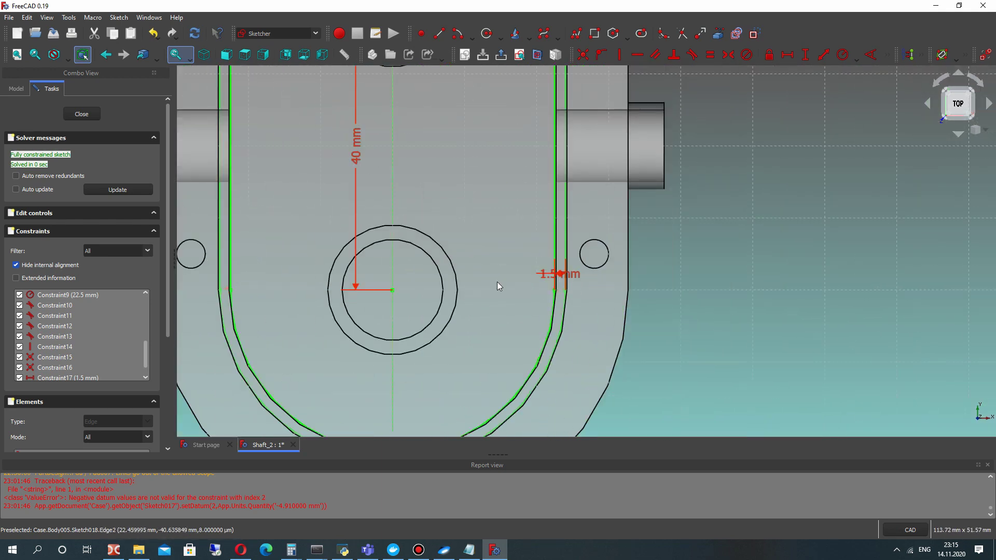
pyautogui.scroll(-3, 497, 281)
pyautogui.scroll(-1, 478, 285)
pyautogui.scroll(3, 494, 275)
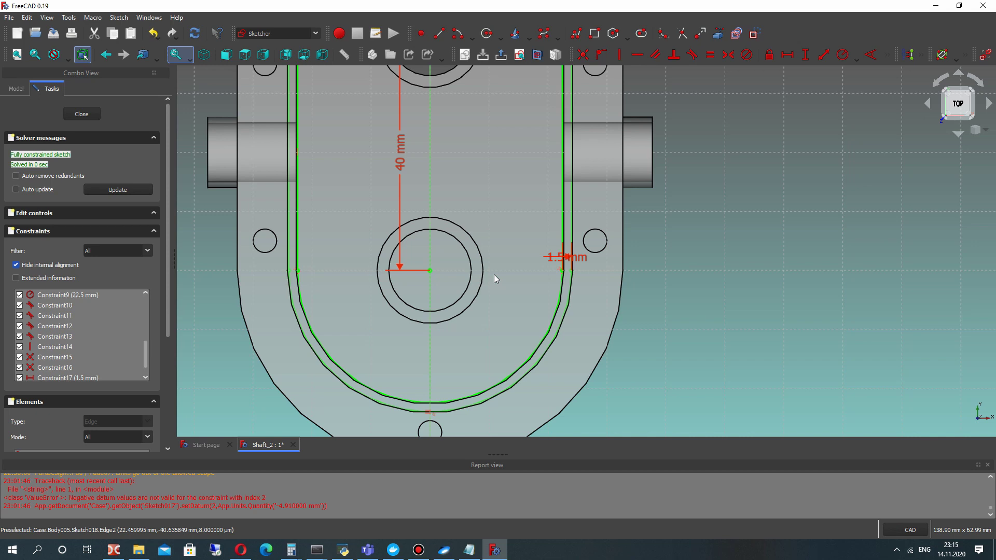
pyautogui.scroll(-3, 494, 275)
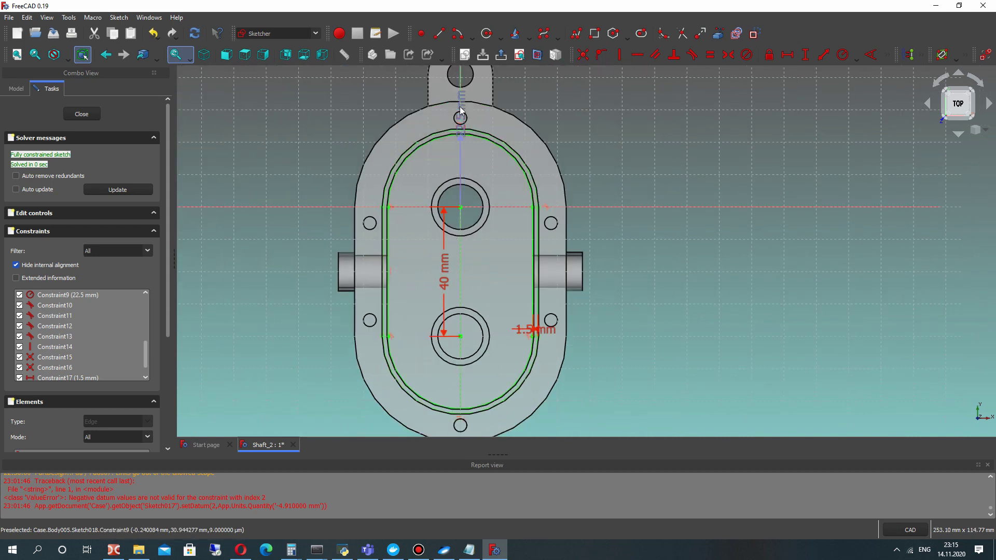
# Step: Move the radius dimension of the inner slot's upper arc clear of the outline and set it to 22.7 mm
pyautogui.moveTo(461, 109); pyautogui.dragTo(528, 123)
pyautogui.doubleClick(522, 136)
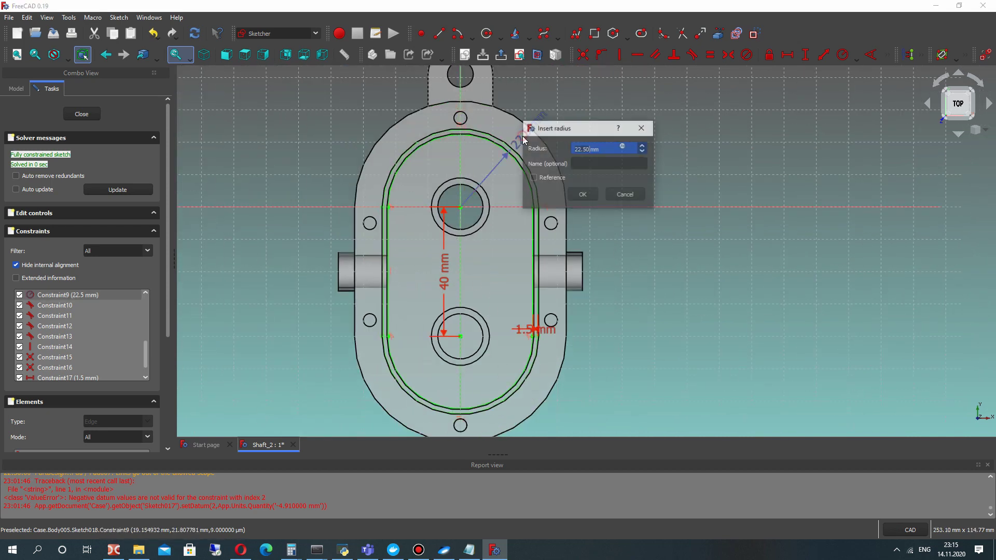
pyautogui.press('Return')
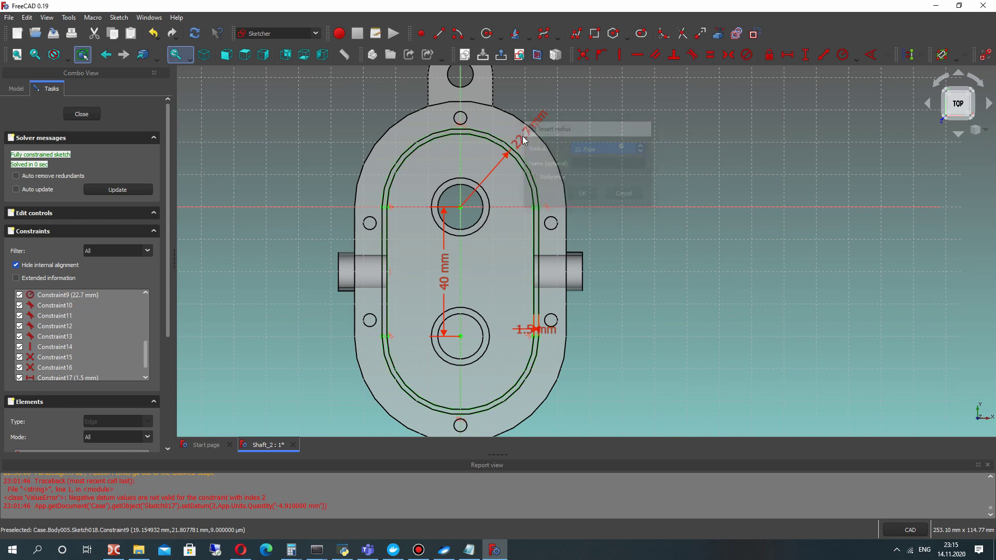
# Step: Check the fit of the resized slots against the groove around the upper arc and along the right straight side
pyautogui.scroll(4, 458, 127)
pyautogui.scroll(3, 507, 187)
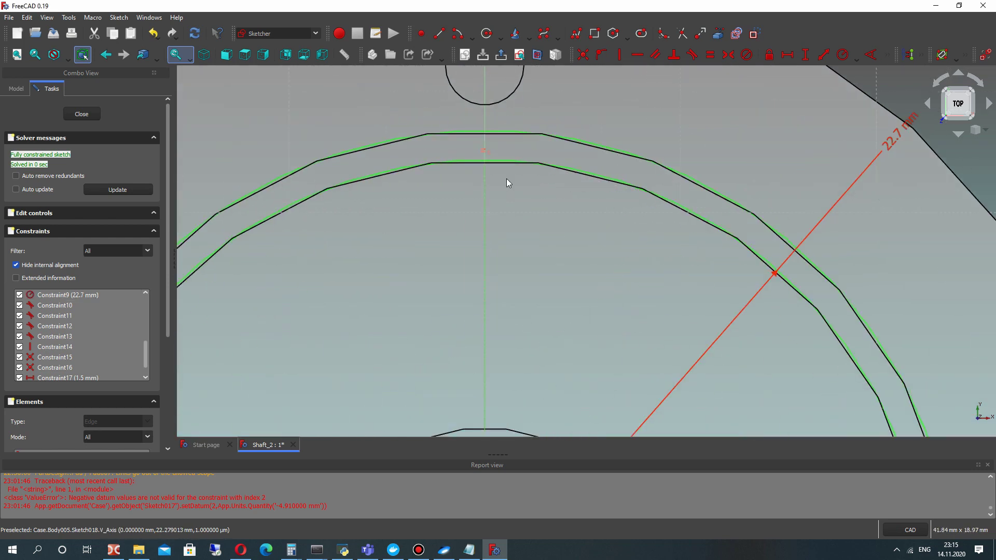
pyautogui.scroll(-2, 574, 191)
pyautogui.moveTo(596, 185); pyautogui.dragTo(528, 104, button='middle')
pyautogui.moveTo(629, 207); pyautogui.dragTo(507, 4, button='middle')
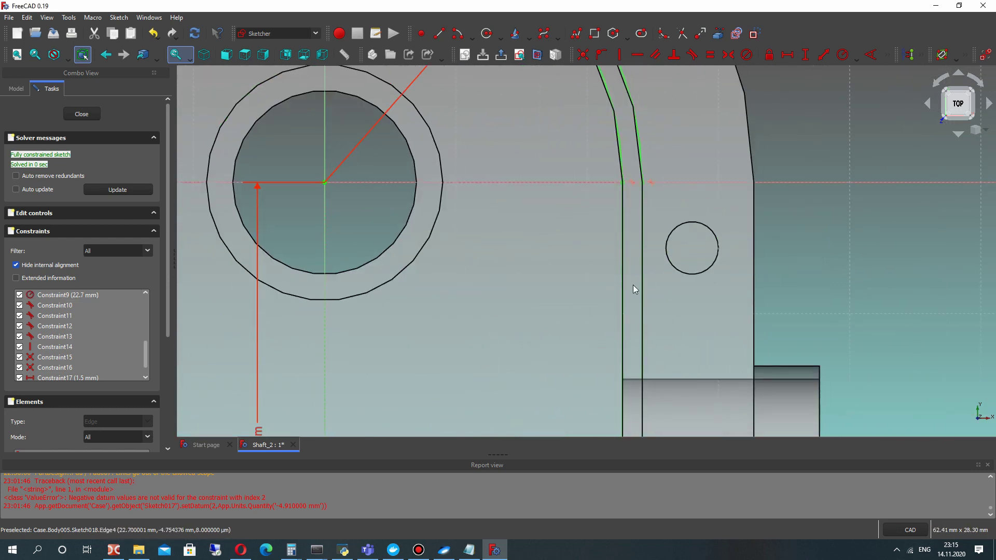
pyautogui.moveTo(631, 332); pyautogui.dragTo(634, 270, button='middle')
pyautogui.scroll(7, 628, 394)
pyautogui.scroll(-16, 625, 290)
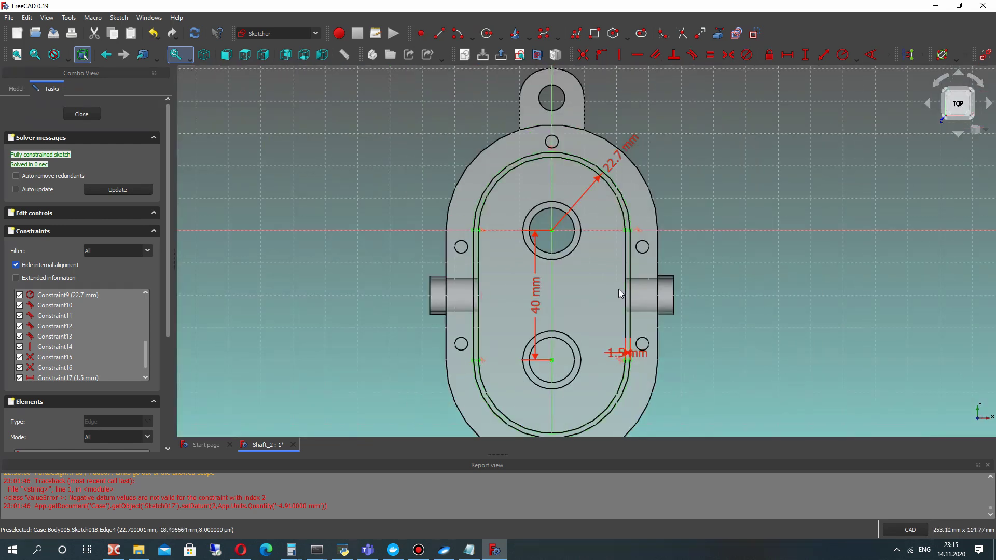
pyautogui.scroll(1, 597, 274)
# Step: Close the slot sketch and pad it 1 mm to form the seal ring
pyautogui.click(79, 115)
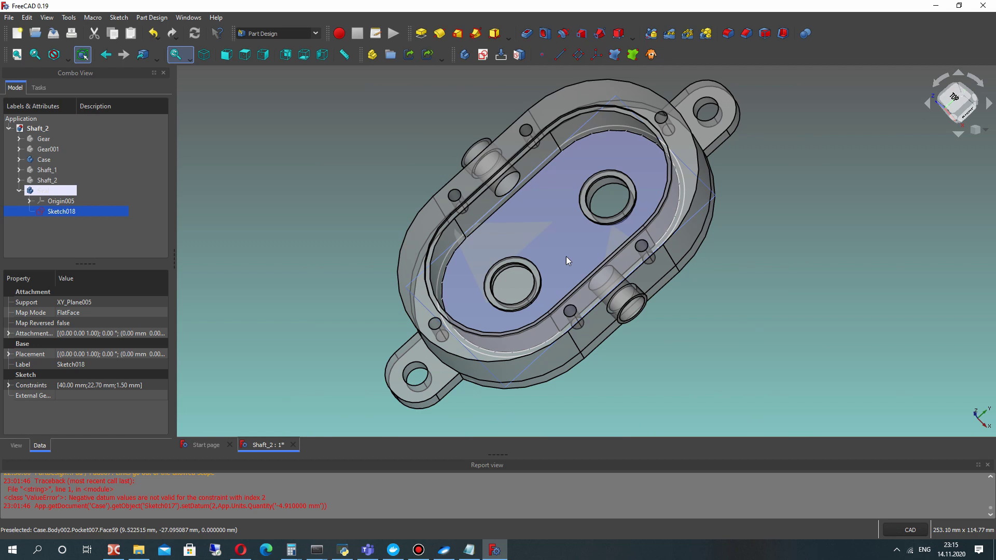
pyautogui.scroll(4, 575, 119)
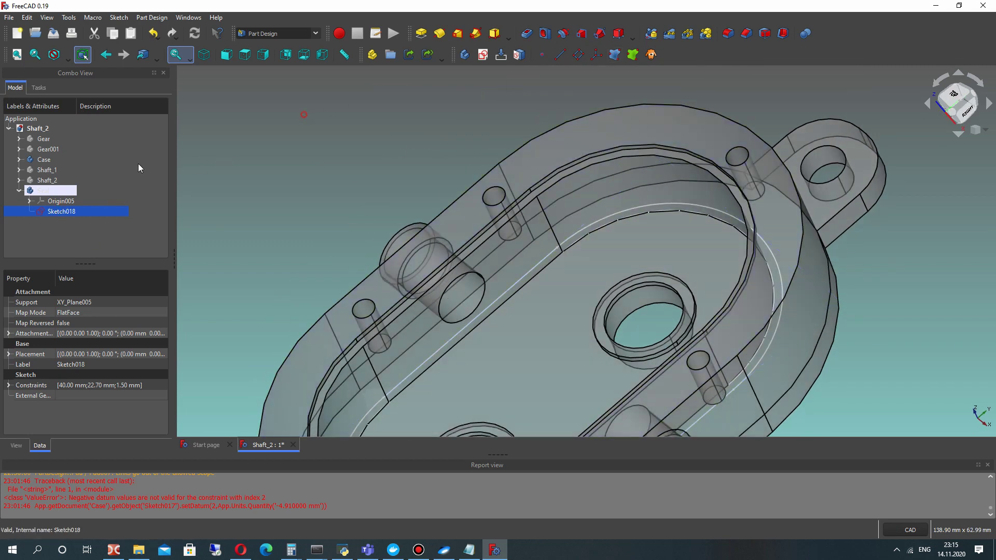
pyautogui.click(51, 211)
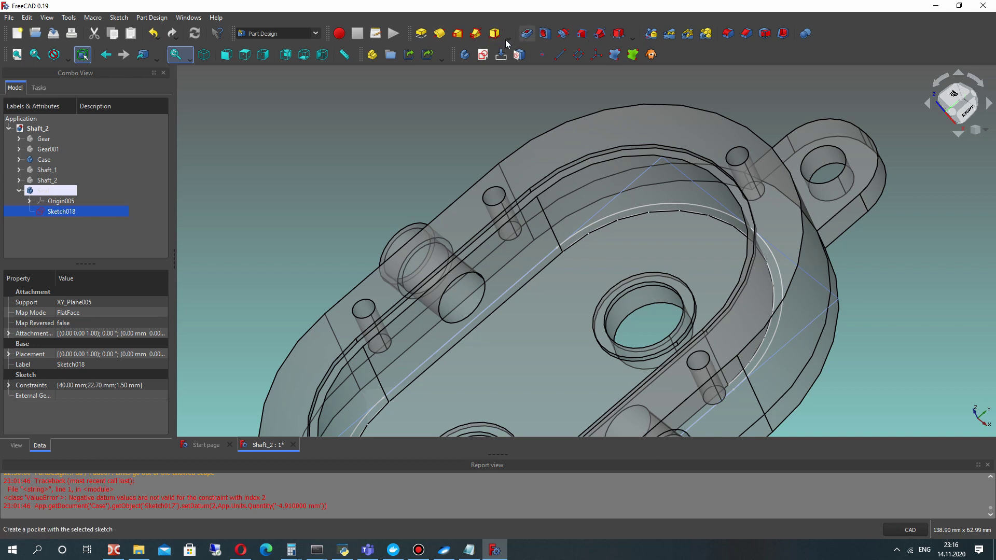
pyautogui.click(423, 29)
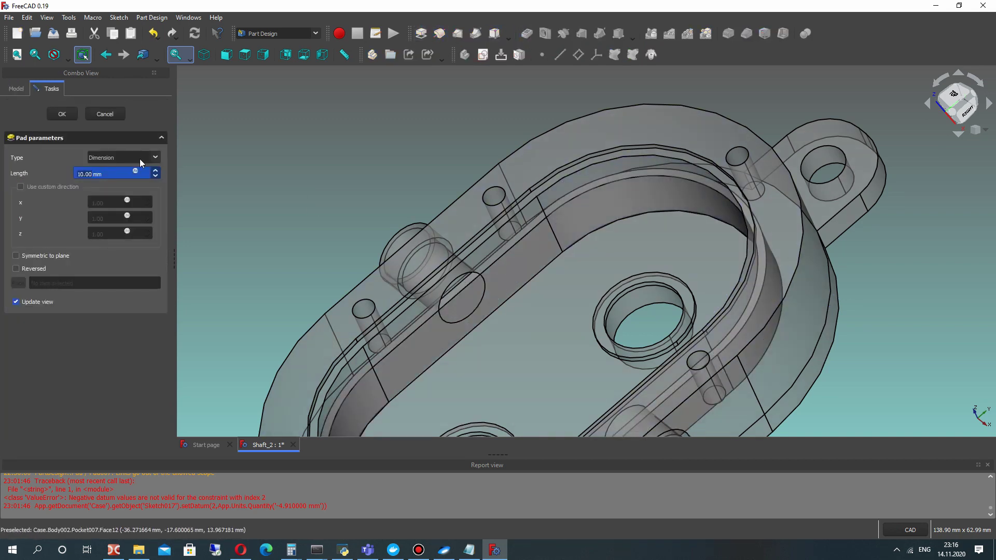
pyautogui.click(61, 114)
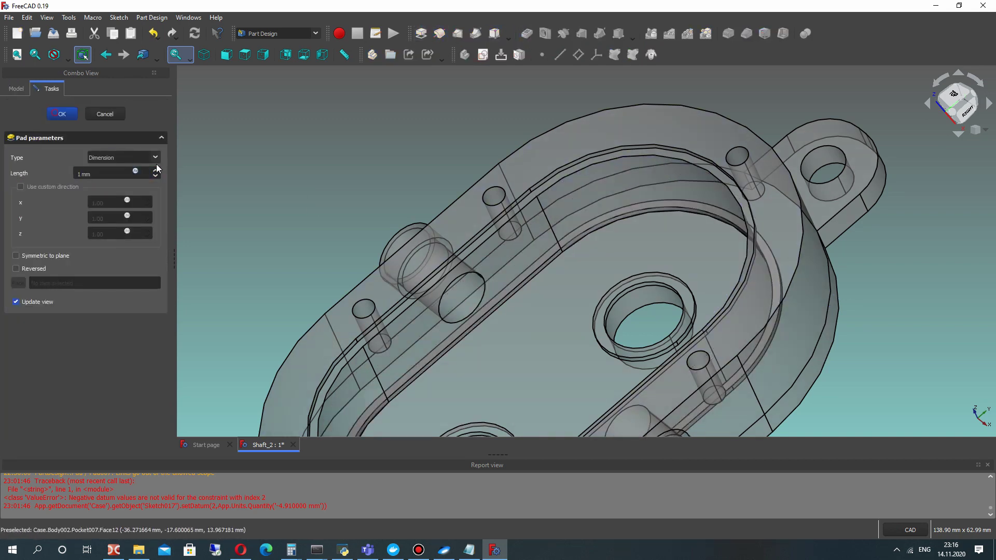
pyautogui.scroll(-2, 571, 286)
pyautogui.moveTo(571, 286); pyautogui.dragTo(519, 253, button='middle')
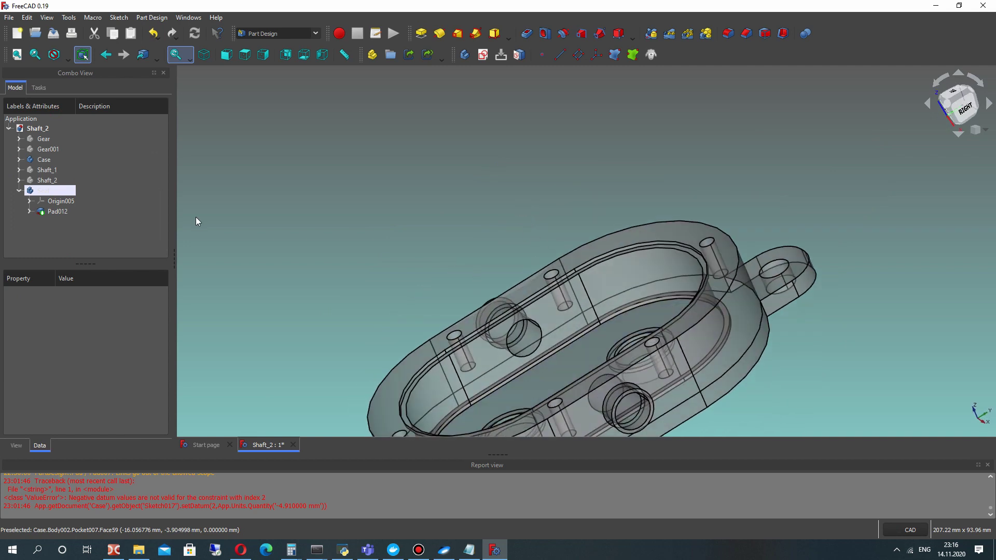
# Step: Open the appearance settings of the seal's pad and assign it the Plastic material
pyautogui.click(57, 211)
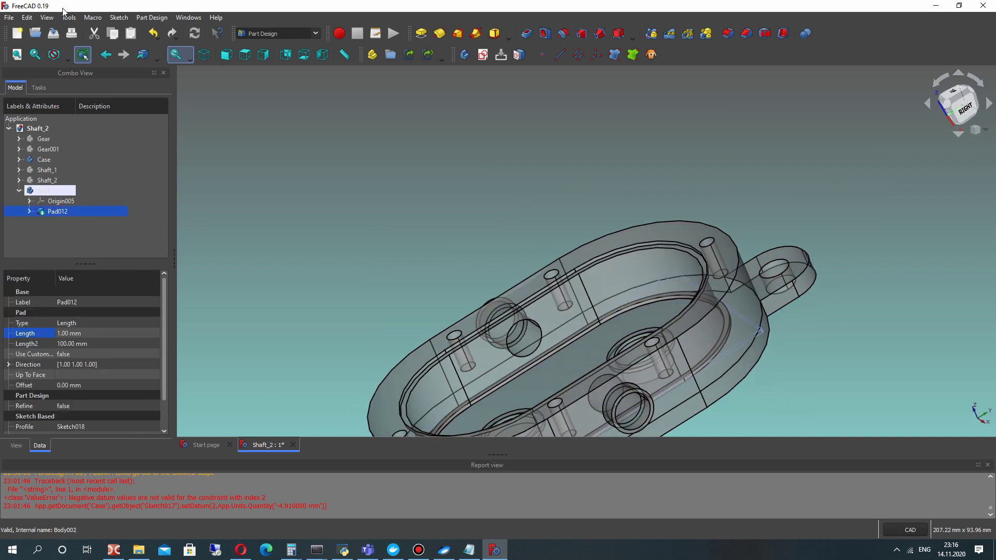
pyautogui.click(48, 18)
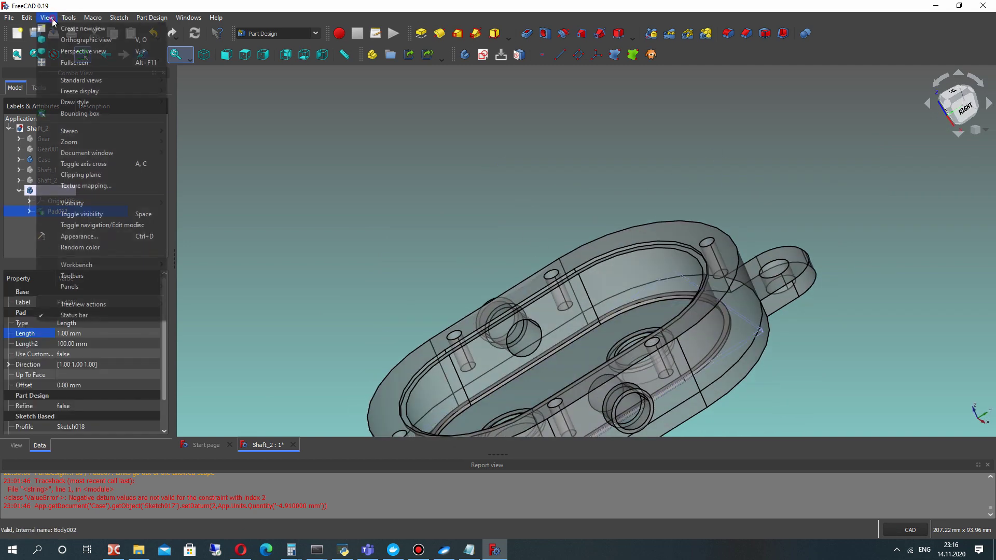
pyautogui.click(79, 236)
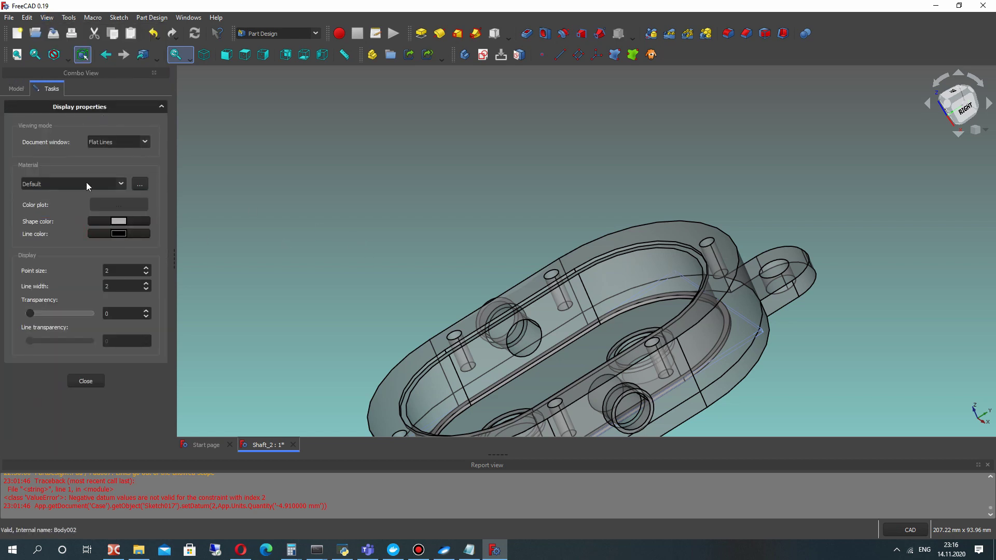
pyautogui.scroll(-3, 327, 246)
pyautogui.moveTo(381, 264)
pyautogui.mouseDown(button='middle')
pyautogui.moveTo(403, 222)
pyautogui.moveTo(397, 270)
pyautogui.mouseUp(button='middle')
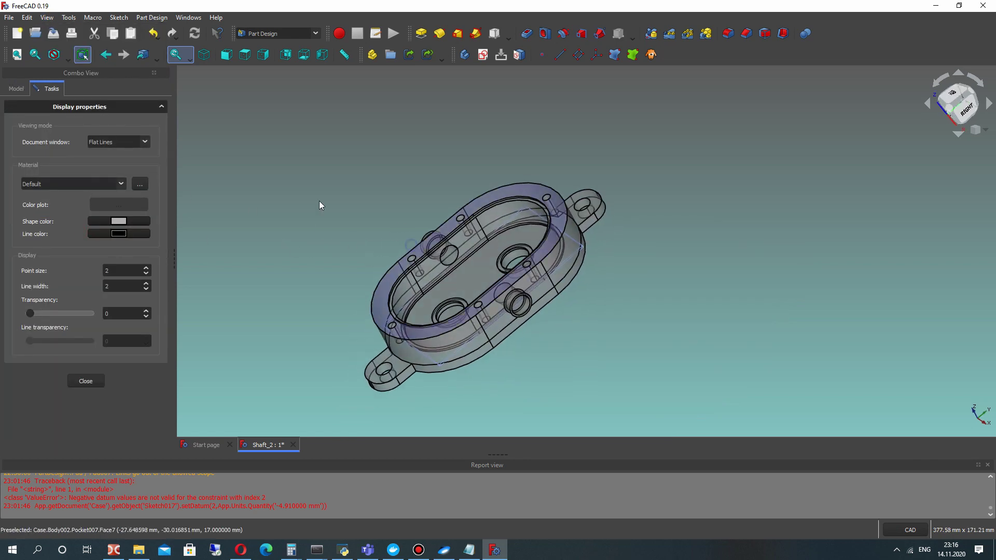
pyautogui.click(72, 184)
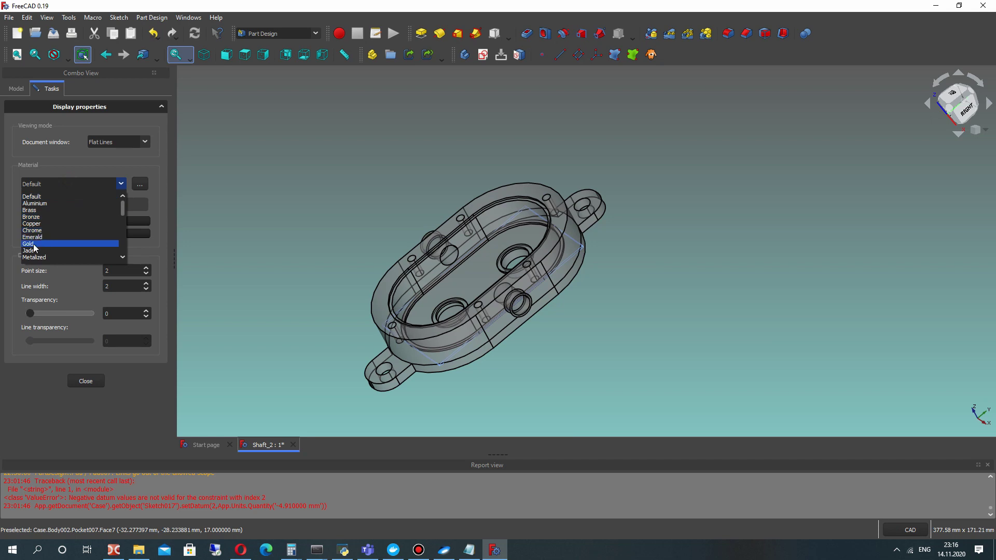
pyautogui.scroll(-3, 34, 248)
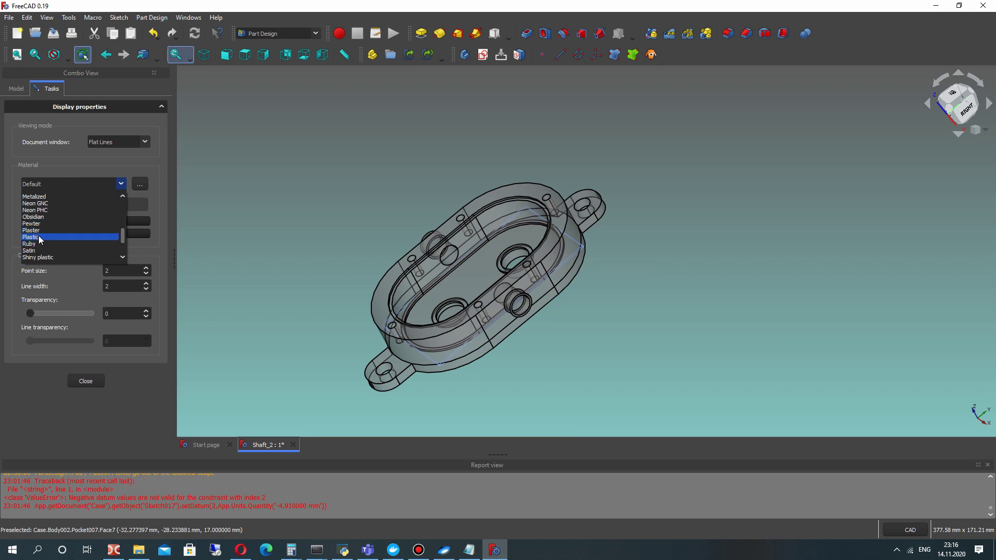
pyautogui.click(39, 238)
# Step: Set the seal's shape colour to black (#000000)
pyautogui.click(119, 221)
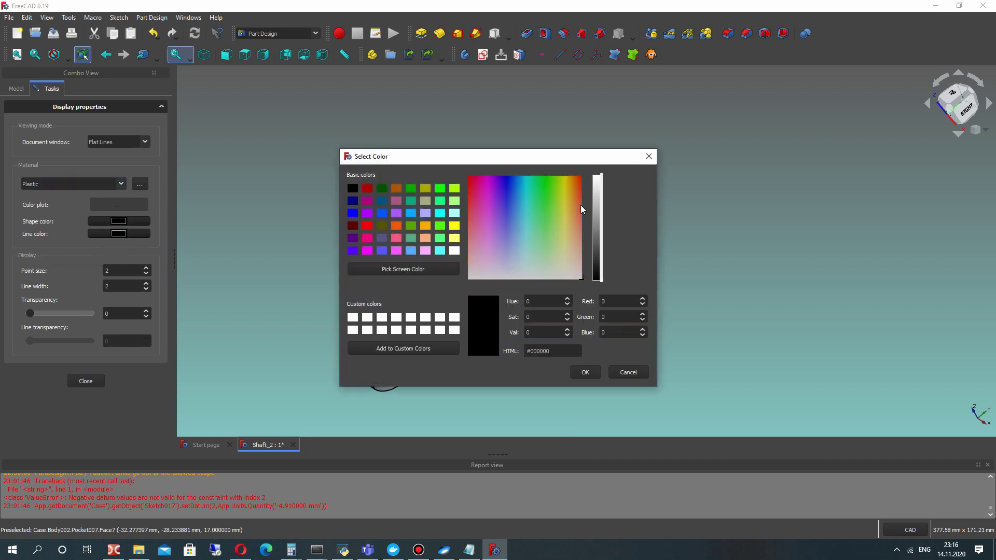
pyautogui.moveTo(538, 188); pyautogui.dragTo(581, 179)
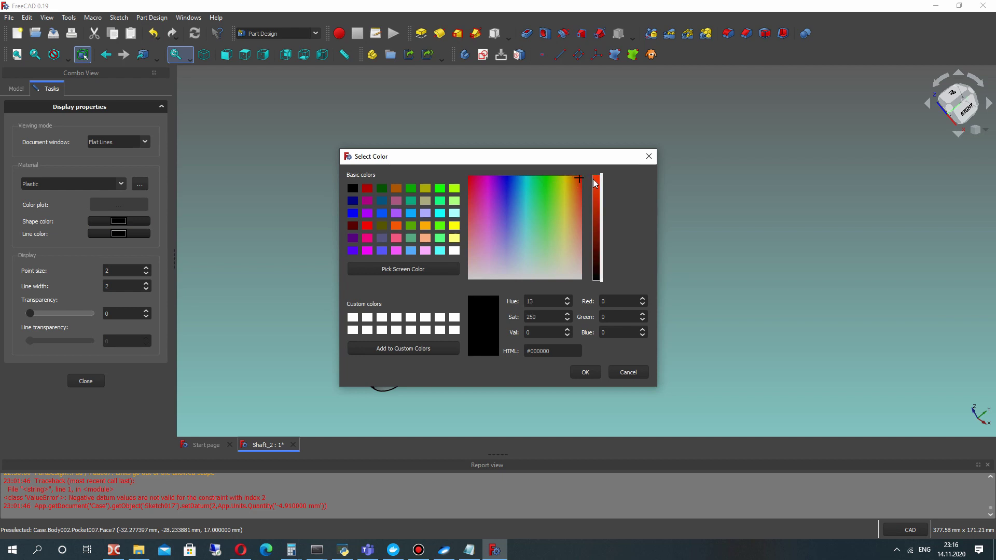
pyautogui.click(595, 182)
pyautogui.click(353, 187)
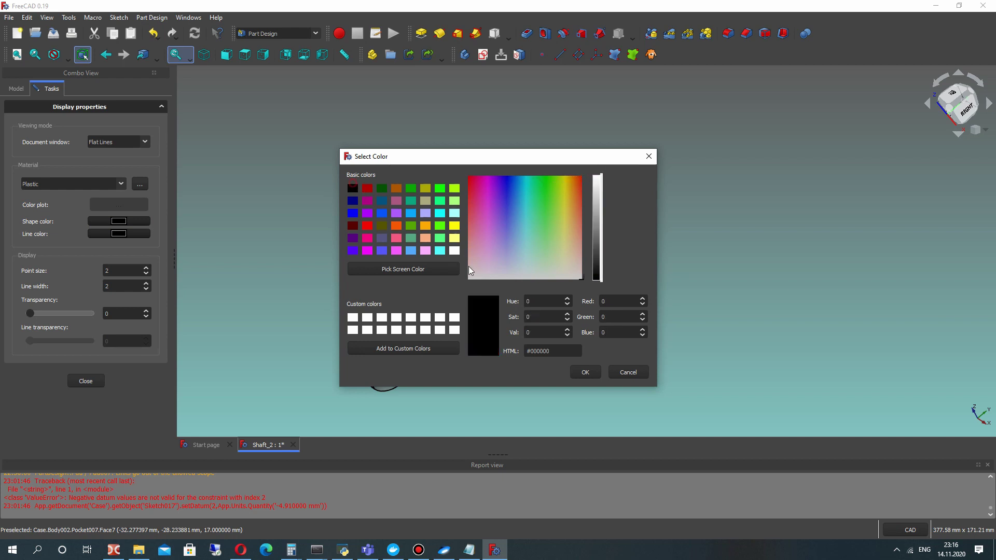
pyautogui.click(585, 372)
pyautogui.scroll(4, 577, 327)
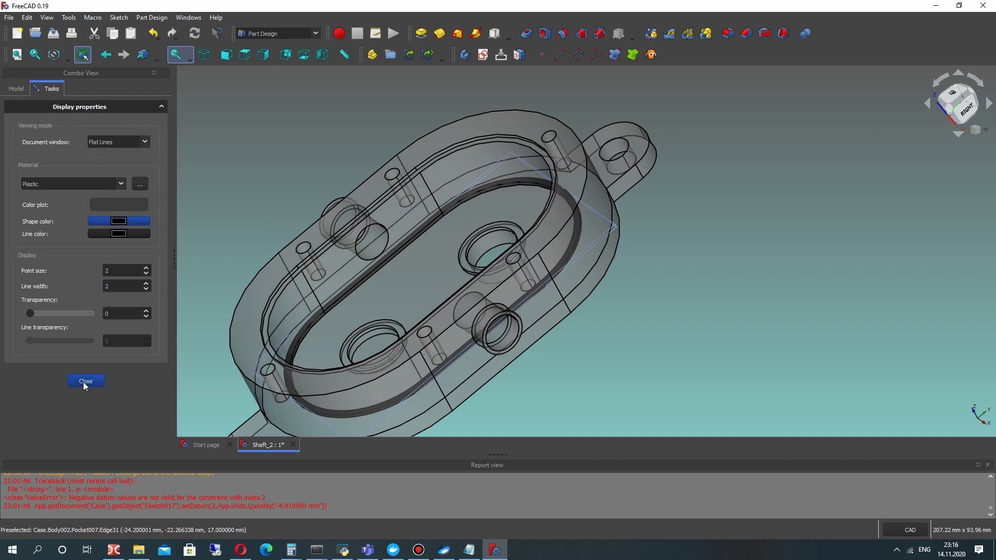
# Step: Set the seal's point size and line width to 1, and select the top face of the case
pyautogui.moveTo(112, 270); pyautogui.dragTo(95, 285)
pyautogui.write('1')
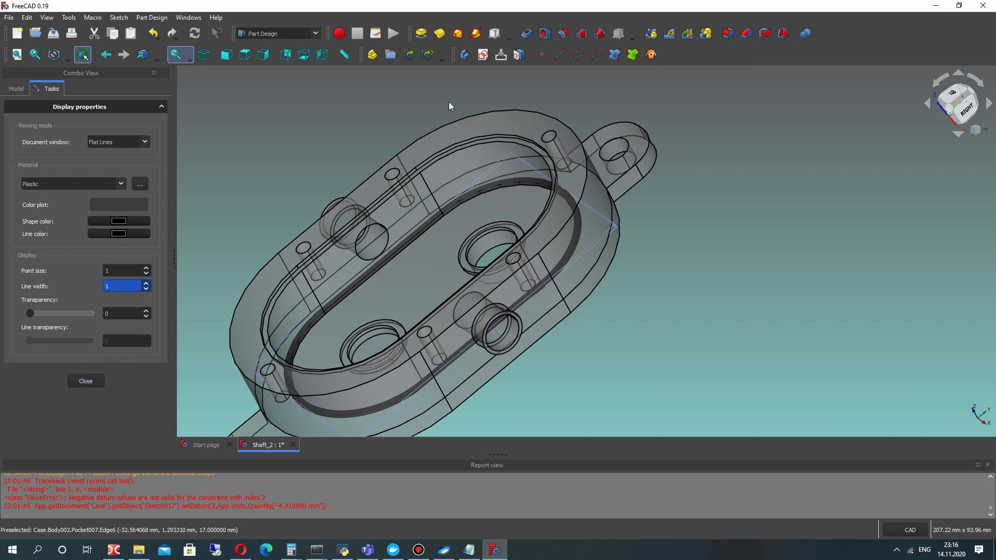
pyautogui.click(450, 134)
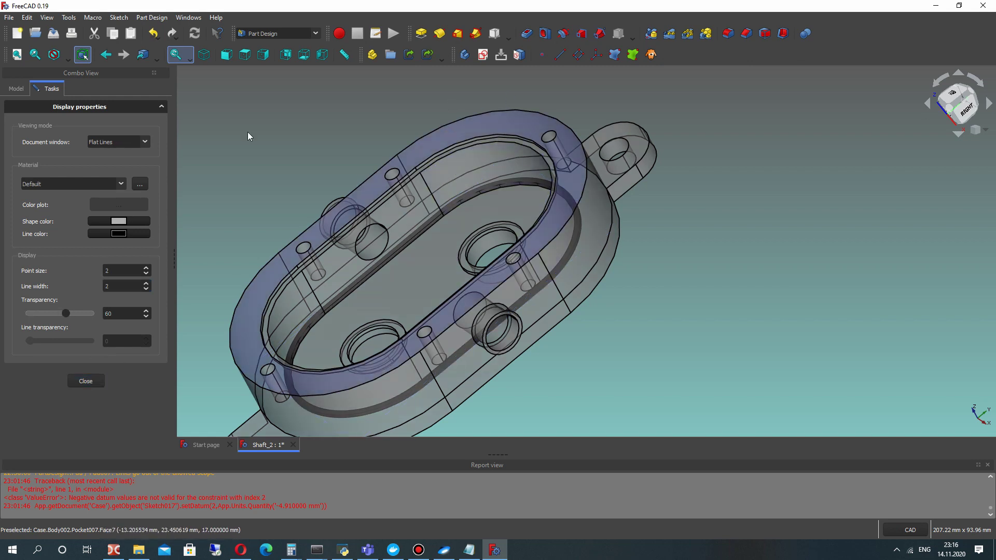
# Step: Assign the Chrome material to the case and set its point size and line width to 1
pyautogui.click(73, 184)
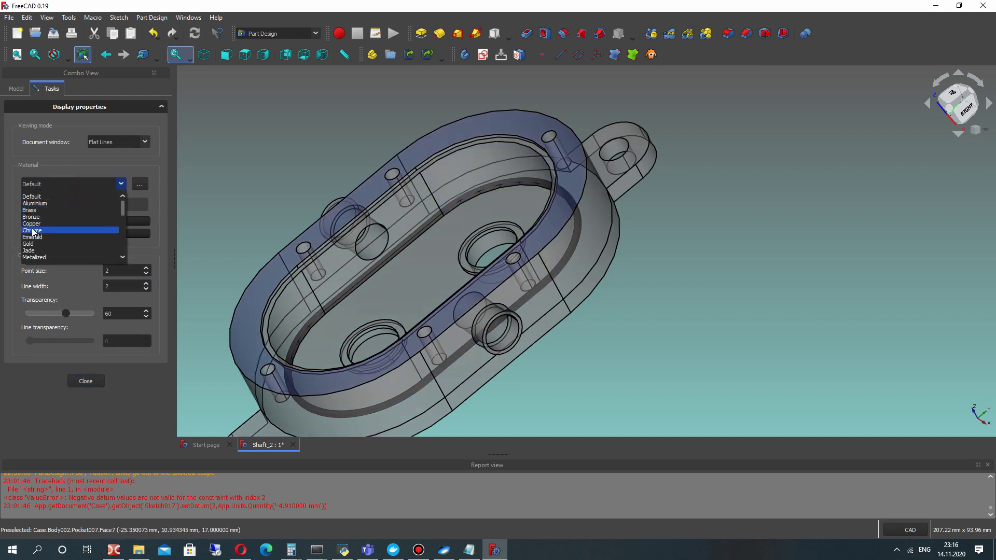
pyautogui.click(32, 230)
pyautogui.moveTo(358, 196); pyautogui.dragTo(521, 240, button='middle')
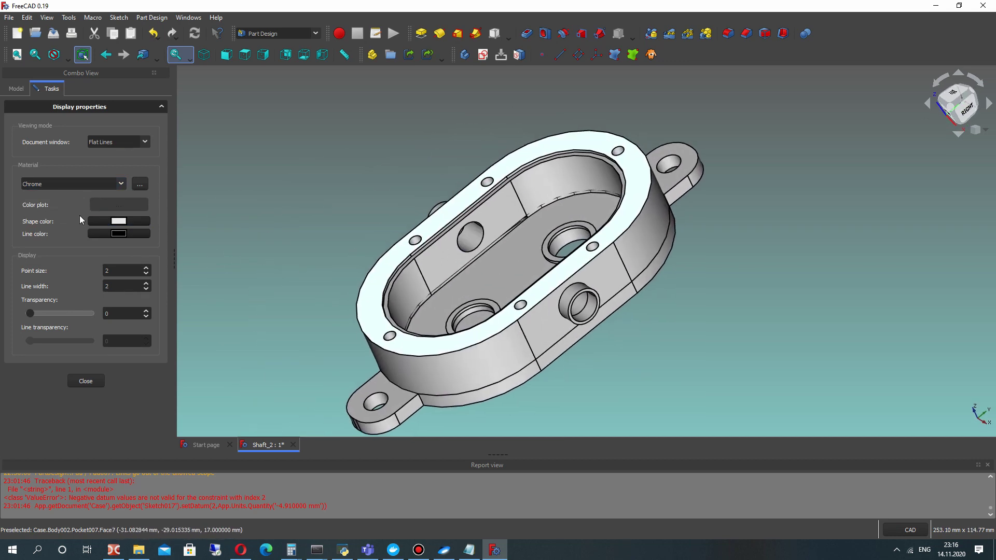
pyautogui.scroll(-1, 118, 273)
pyautogui.scroll(-1, 122, 287)
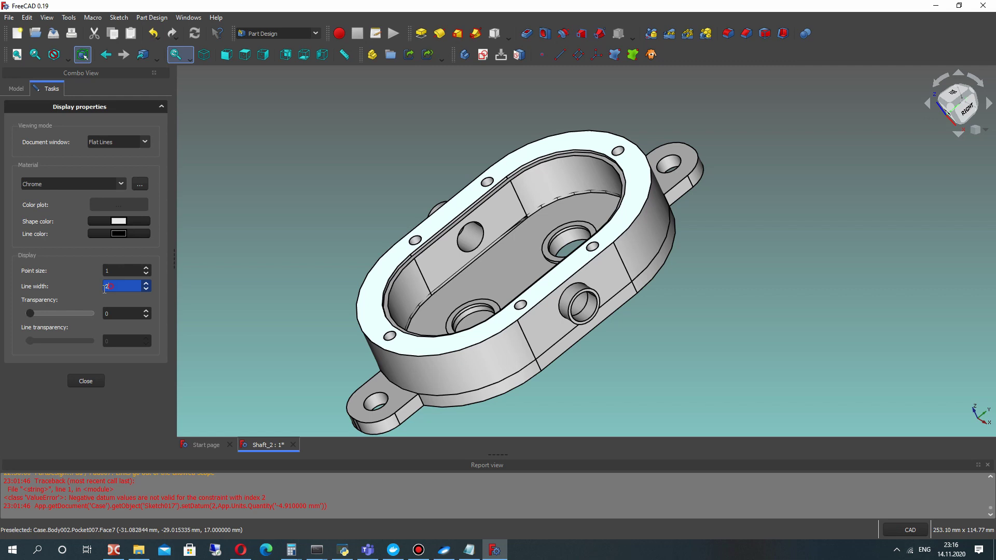
pyautogui.click(293, 220)
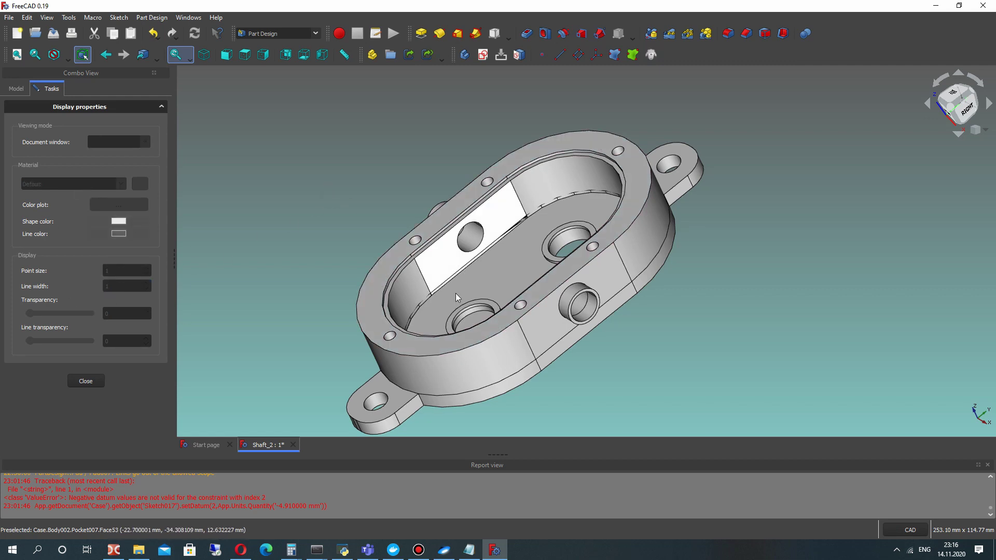
pyautogui.scroll(4, 455, 293)
pyautogui.scroll(-2, 461, 294)
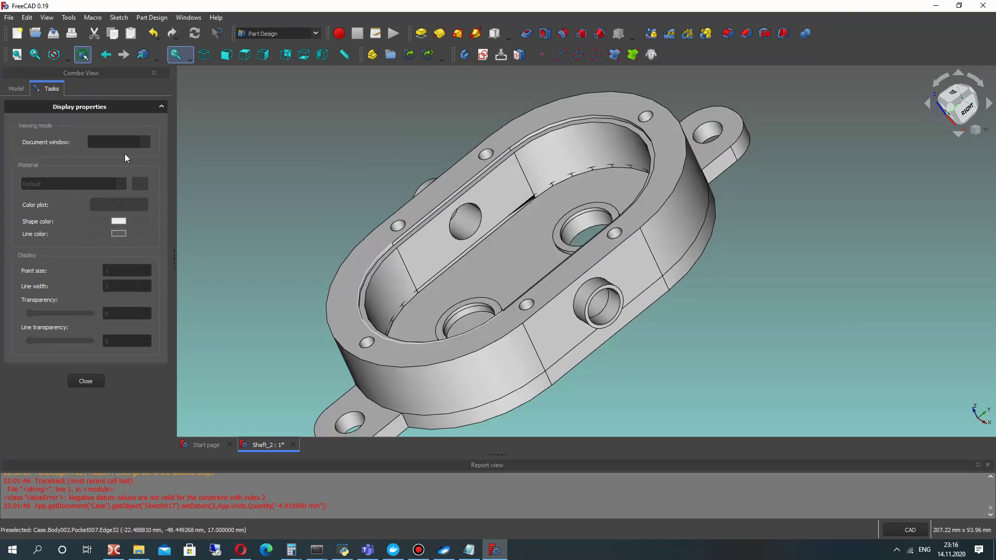
# Step: Collapse the Case body in the model tree and make the Gear001 body visible
pyautogui.click(17, 90)
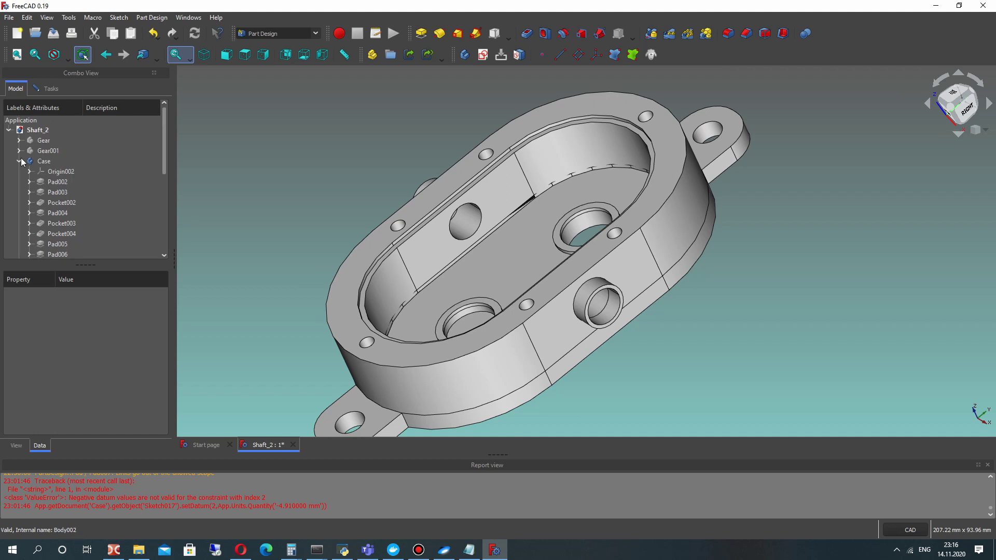
pyautogui.click(20, 161)
pyautogui.click(48, 150)
pyautogui.press('space')
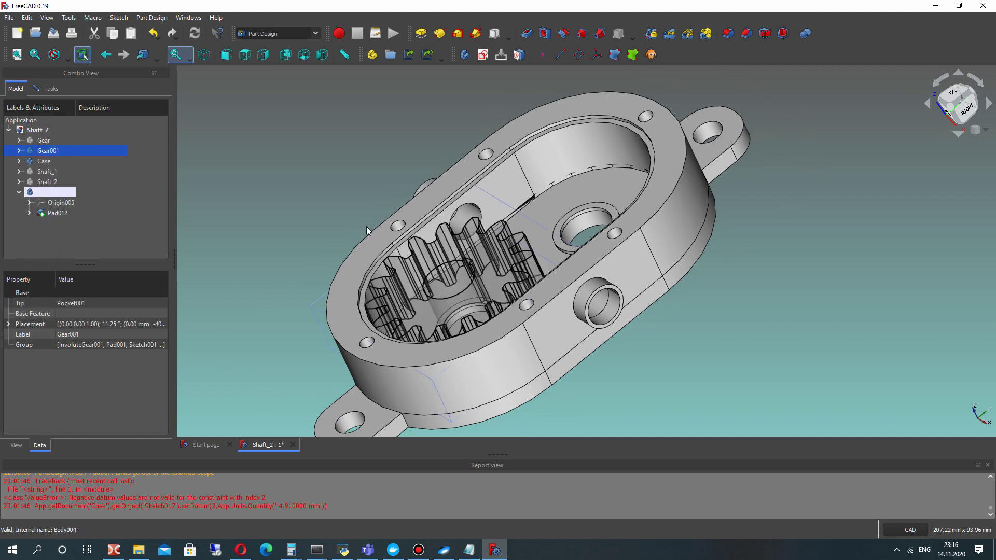
# Step: Set Gear001's point size and line width to 1 and assign it the Copper material
pyautogui.click(475, 249)
pyautogui.hotkey('ctrl', 'd')
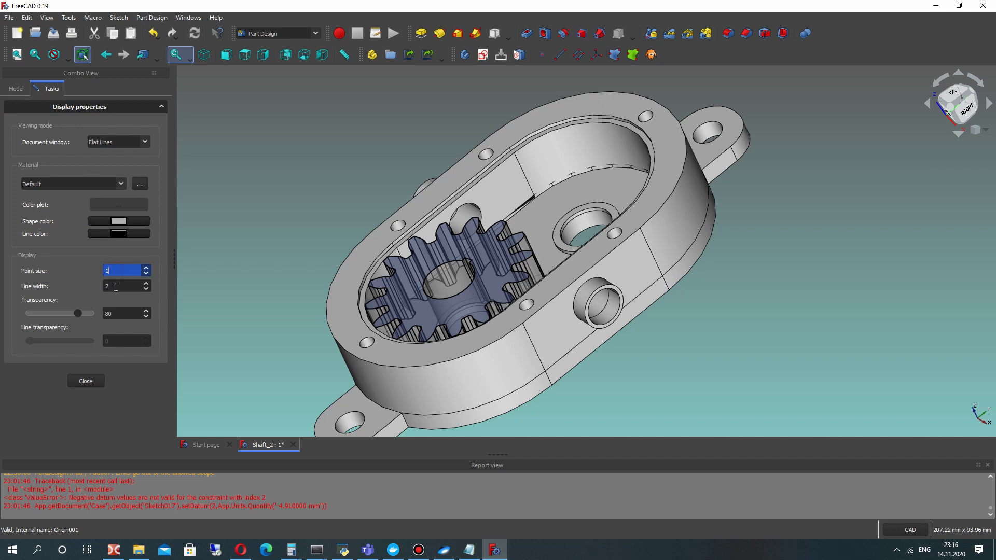
pyautogui.scroll(-1, 115, 287)
pyautogui.click(74, 185)
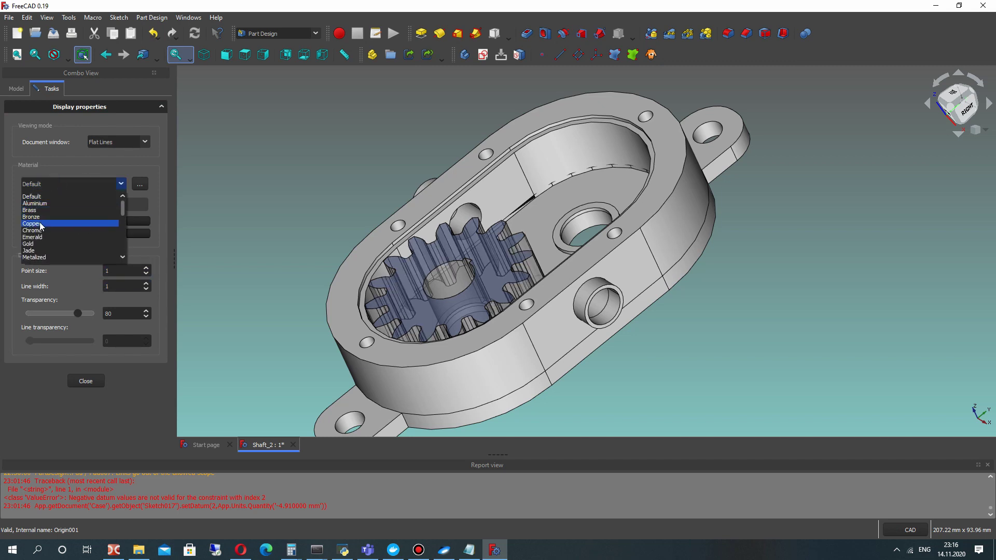
pyautogui.click(39, 224)
pyautogui.click(303, 180)
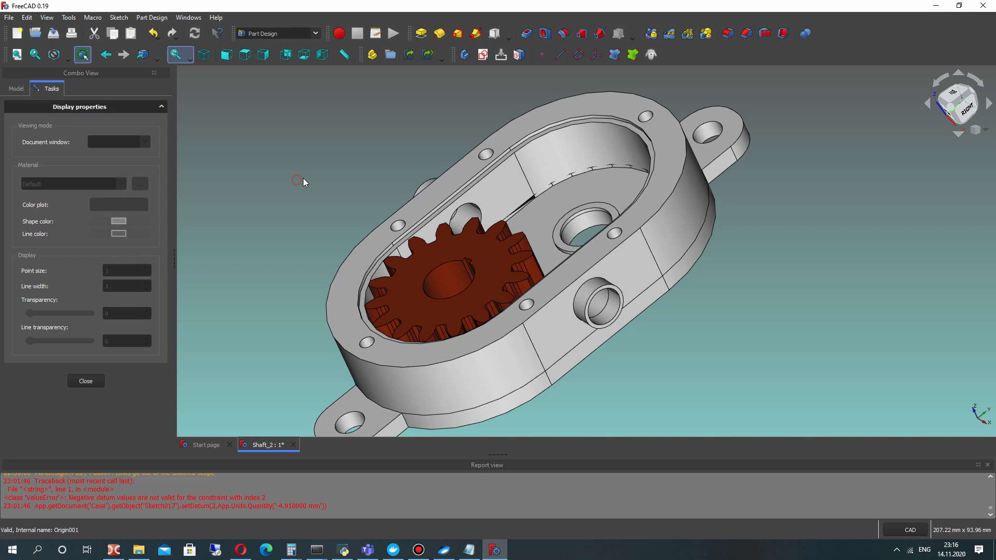
# Step: Make the Gear body visible and assign it the Copper material
pyautogui.click(18, 92)
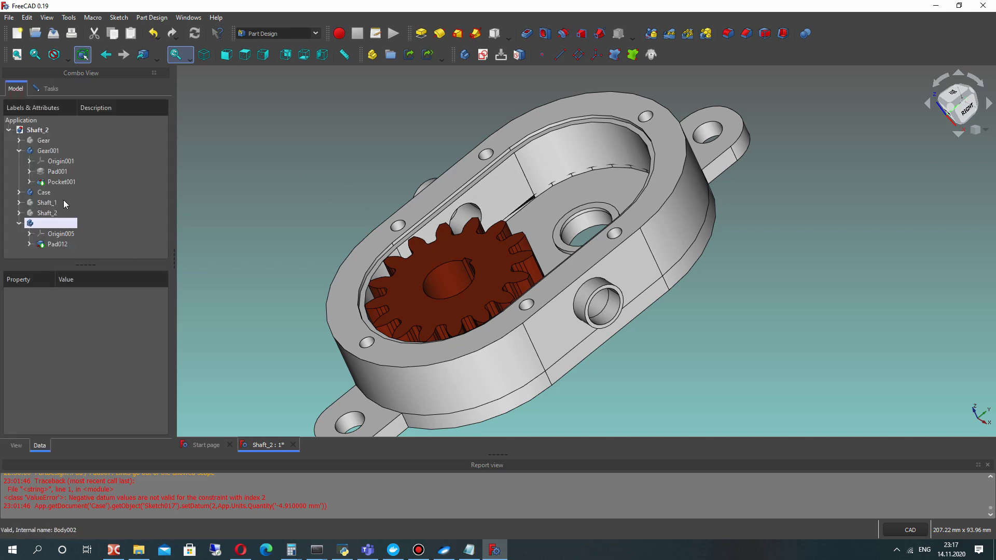
pyautogui.click(46, 222)
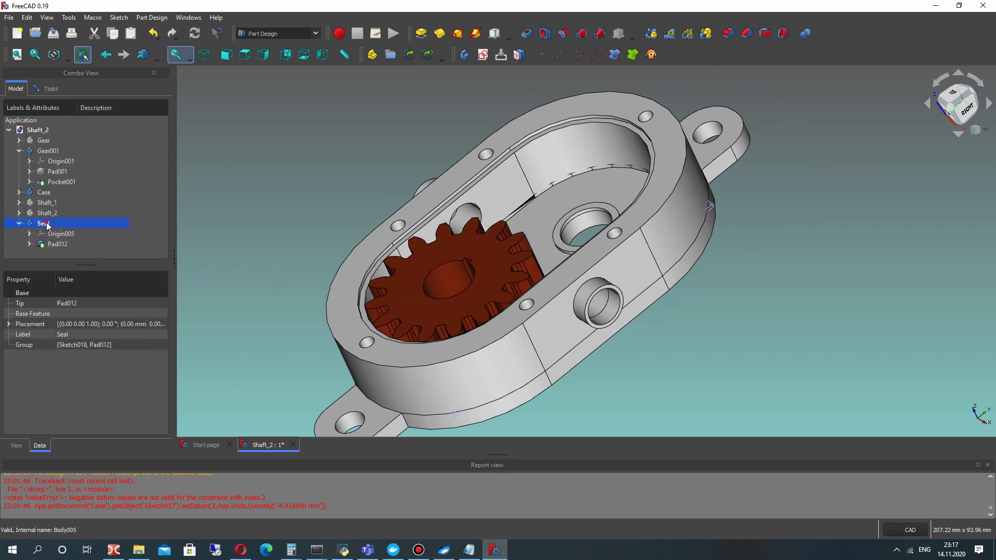
pyautogui.click(42, 141)
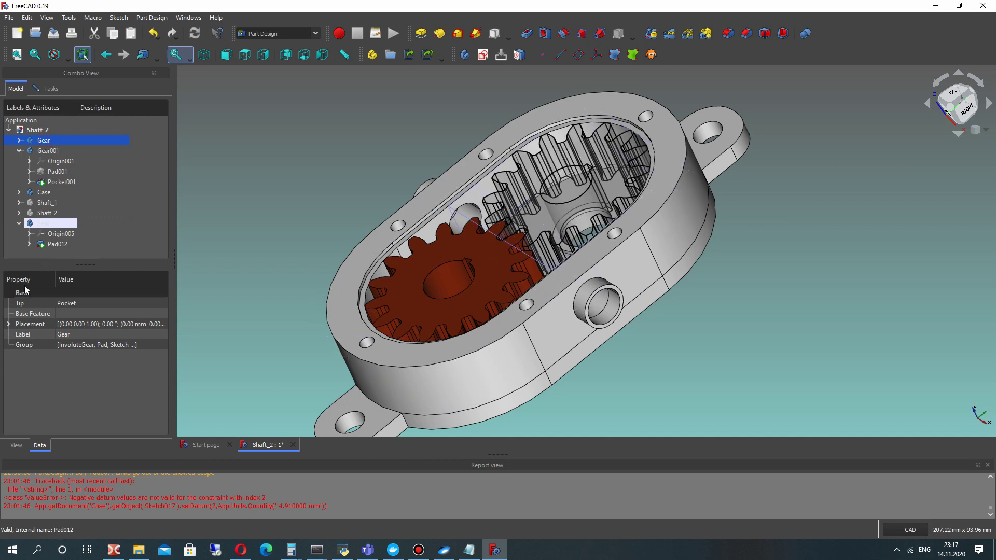
pyautogui.hotkey('ctrl', 'd')
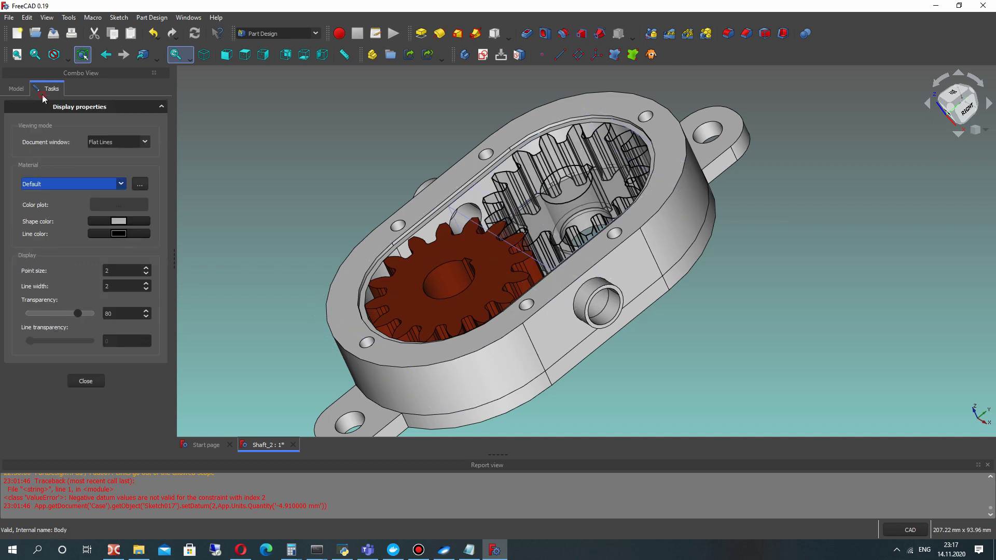
pyautogui.click(76, 184)
pyautogui.click(32, 223)
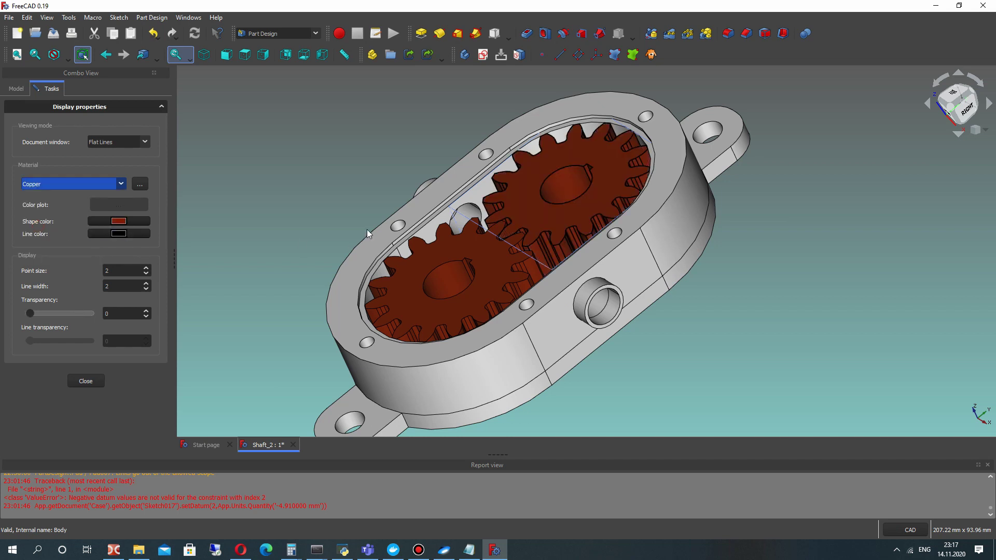
pyautogui.moveTo(417, 194); pyautogui.dragTo(540, 218, button='middle')
pyautogui.scroll(-4, 540, 218)
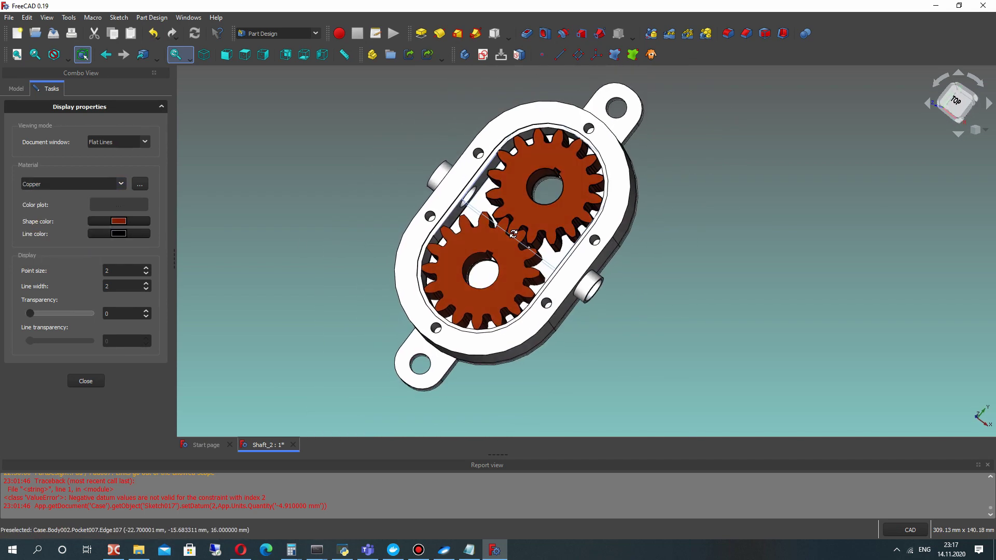
# Step: Make the Shaft_1 and Shaft_2 bodies visible
pyautogui.click(16, 90)
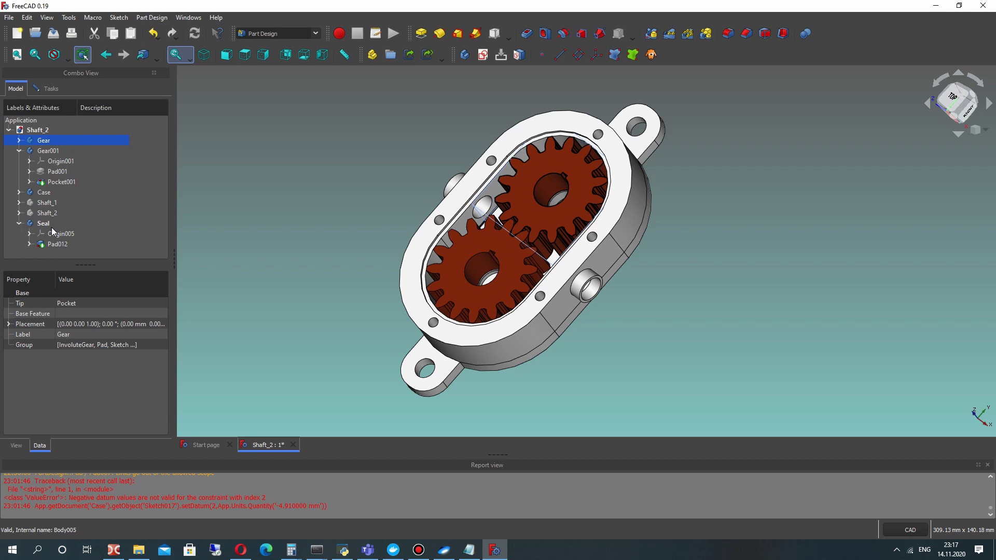
pyautogui.click(48, 204)
pyautogui.press('space')
pyautogui.click(46, 215)
pyautogui.press('space')
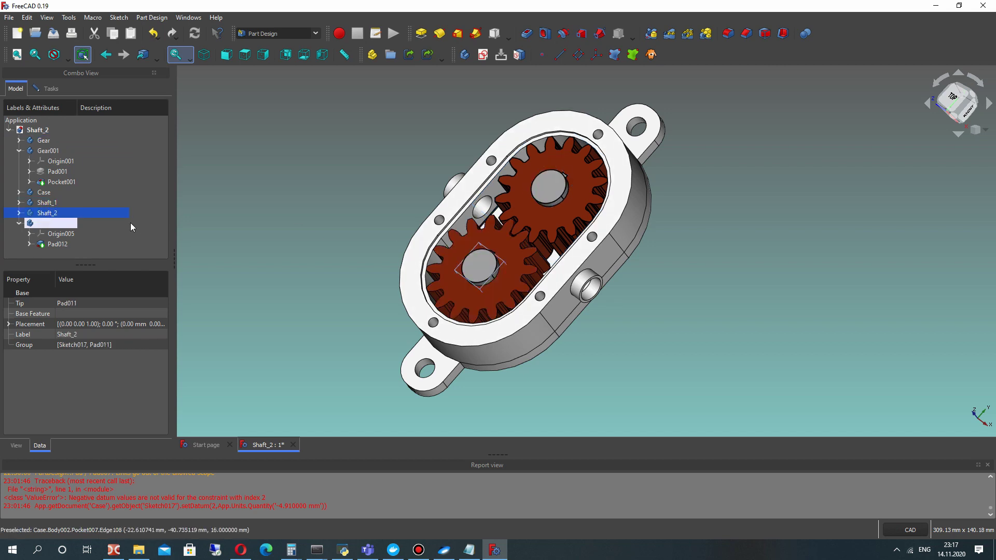
# Step: Select both shafts, try the Emerald material on them, and assign them Chrome instead
pyautogui.click(50, 204)
pyautogui.hotkey('ctrl', 'd')
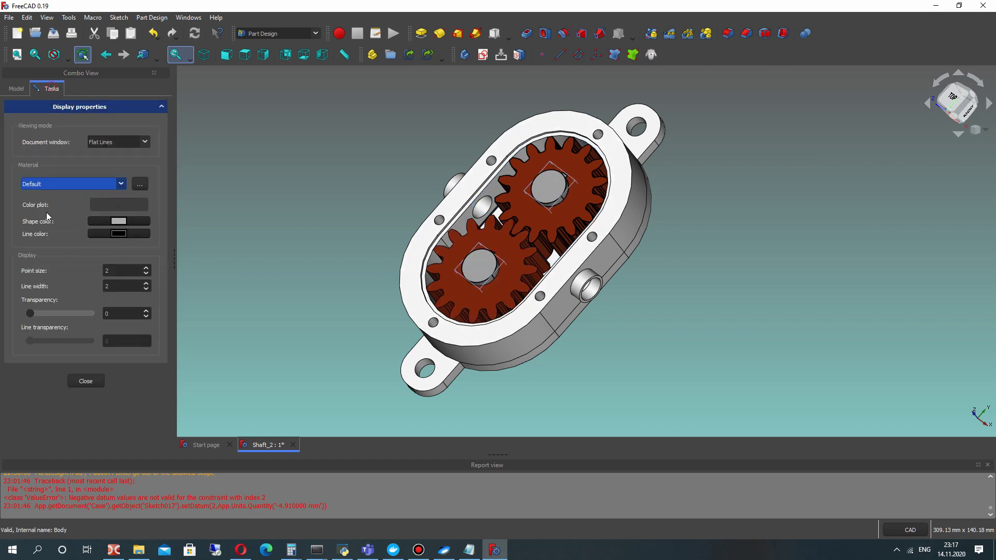
pyautogui.click(60, 181)
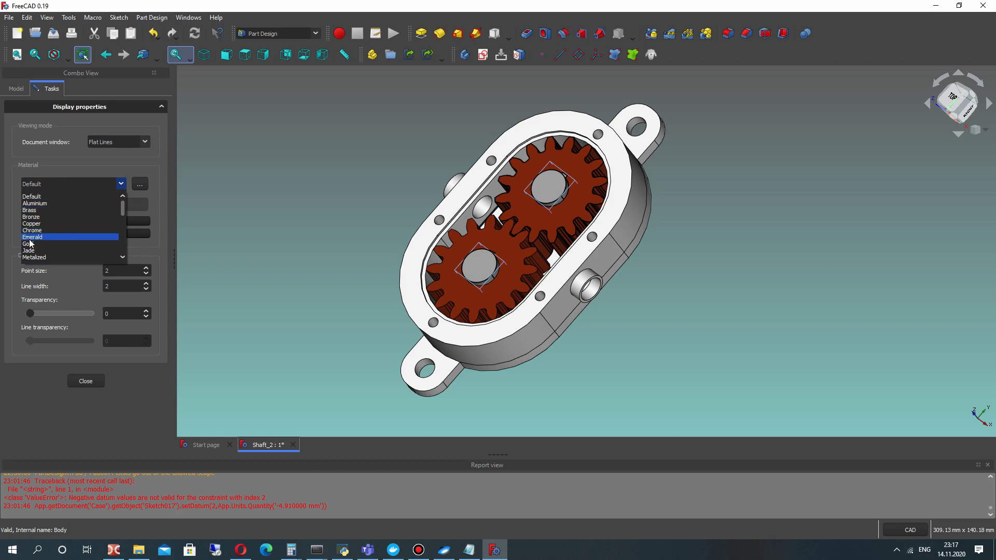
pyautogui.click(36, 238)
pyautogui.click(36, 183)
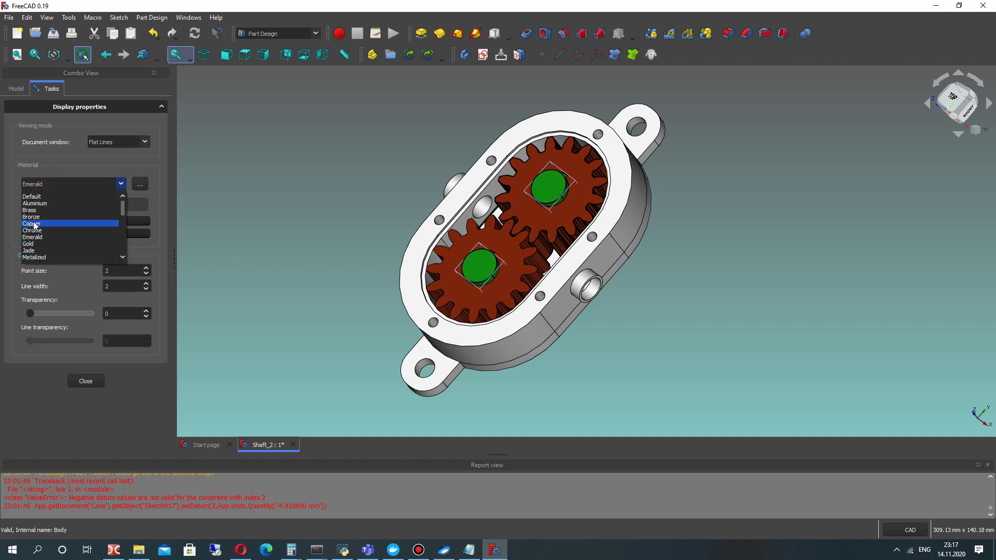
pyautogui.click(33, 230)
# Step: Set the point size and line width of both shafts to 1 and close the appearance settings
pyautogui.doubleClick(110, 272)
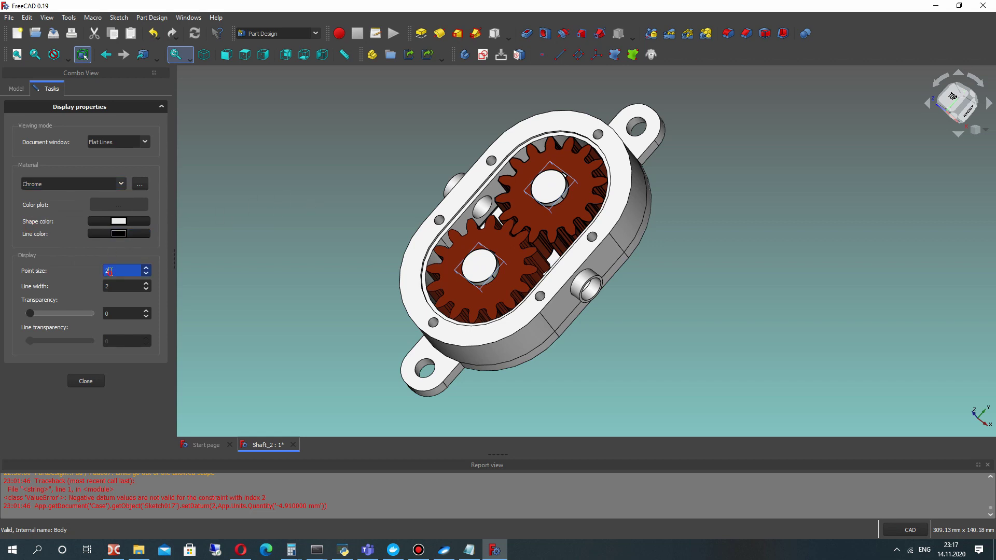
pyautogui.write('1')
pyautogui.doubleClick(111, 286)
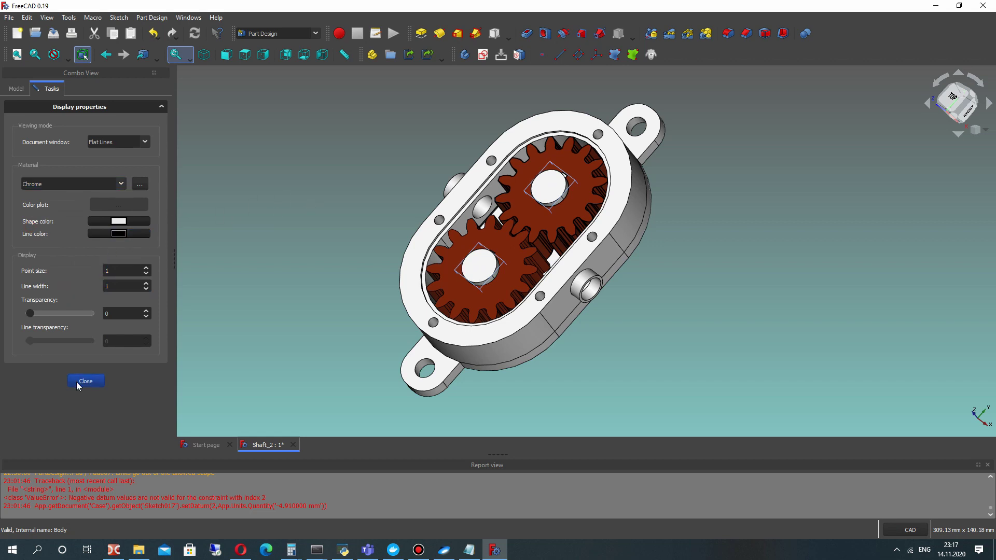
pyautogui.click(86, 382)
pyautogui.moveTo(362, 220); pyautogui.dragTo(493, 244, button='middle')
pyautogui.scroll(2, 542, 258)
pyautogui.scroll(-1, 544, 269)
pyautogui.moveTo(558, 281); pyautogui.dragTo(634, 289, button='middle')
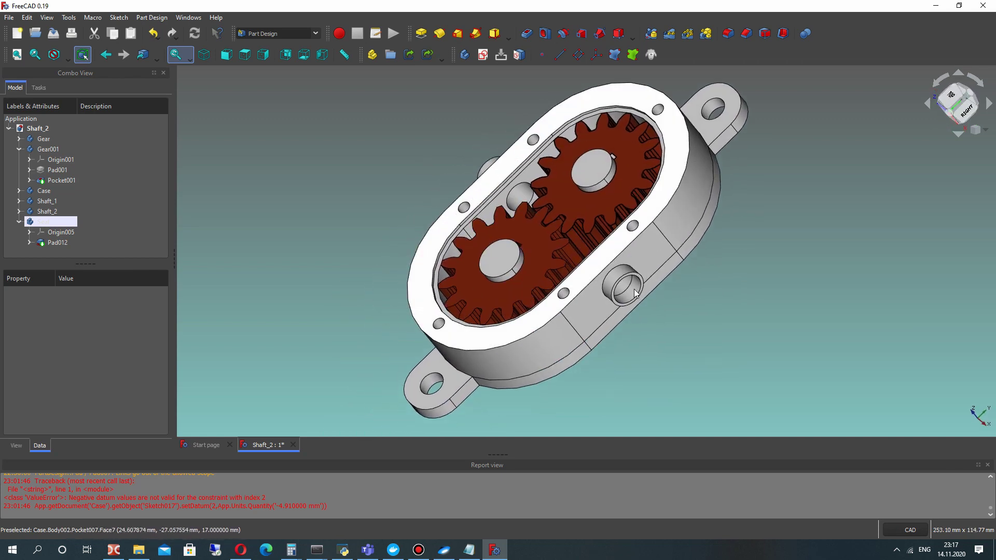
# Step: Select the Seal body, collapse its tree entry, and expand its placement to the individual position coordinates
pyautogui.press('Return')
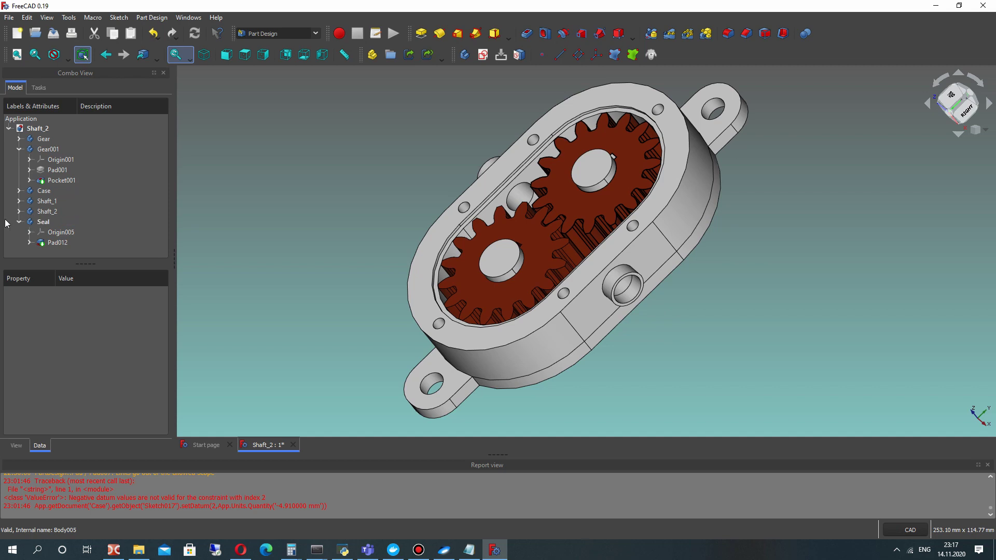
pyautogui.click(18, 221)
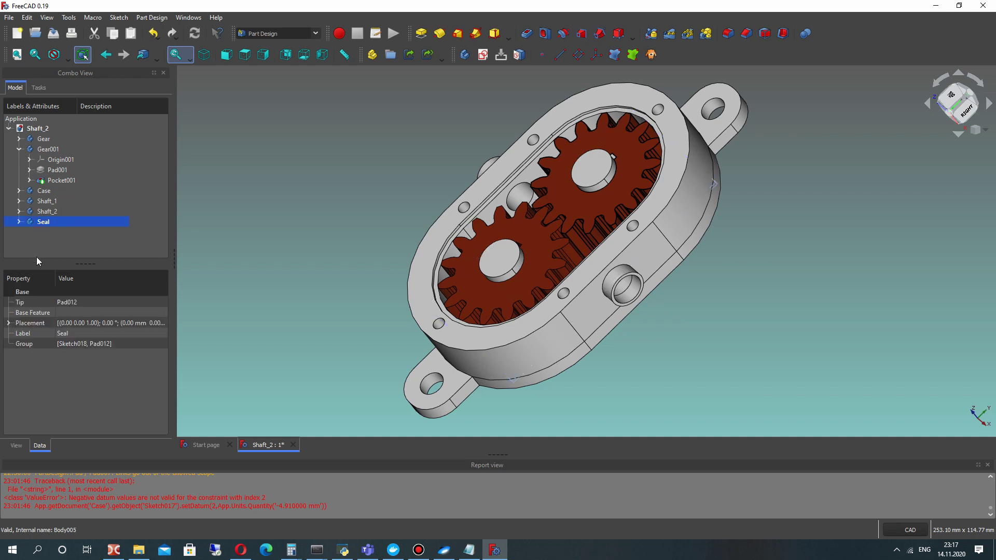
pyautogui.click(16, 447)
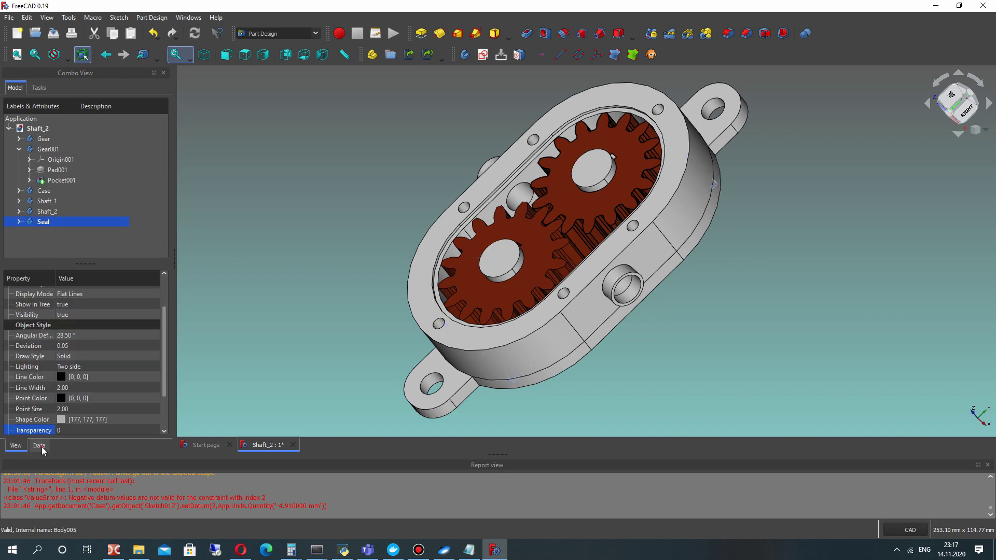
pyautogui.click(40, 448)
pyautogui.click(9, 324)
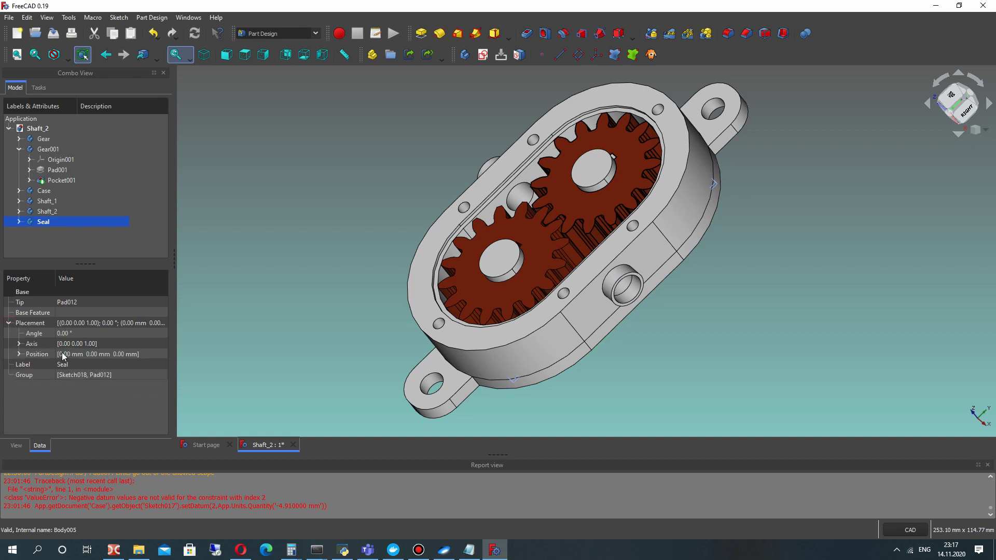
pyautogui.click(19, 354)
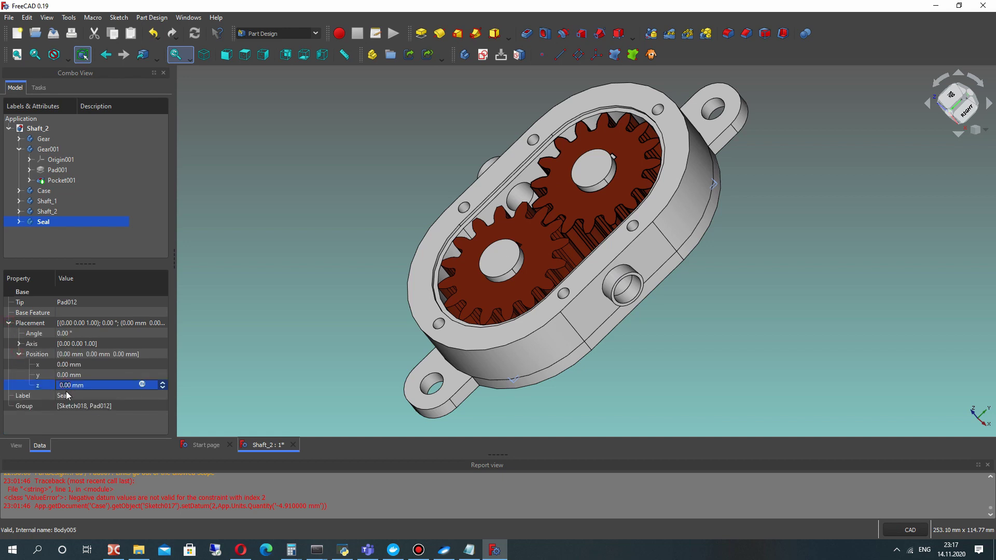
# Step: Set the Seal's z position to 17 mm and check its height against the case rim
pyautogui.write('15')
pyautogui.press('Up')
pyautogui.press('Up')
pyautogui.moveTo(495, 275); pyautogui.dragTo(452, 240, button='middle')
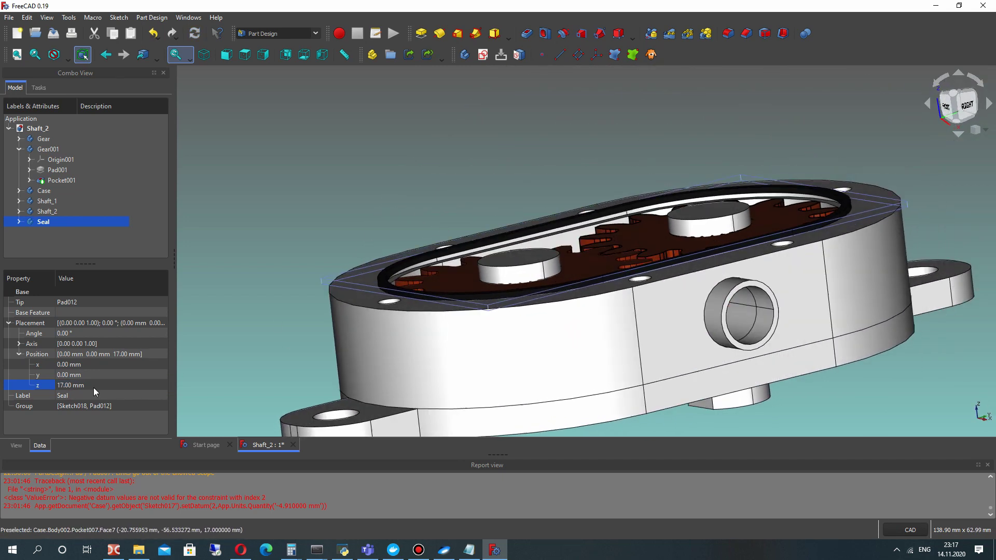
# Step: Set the Seal's z position to 16 mm and inspect how it sits in the case groove
pyautogui.click(60, 385)
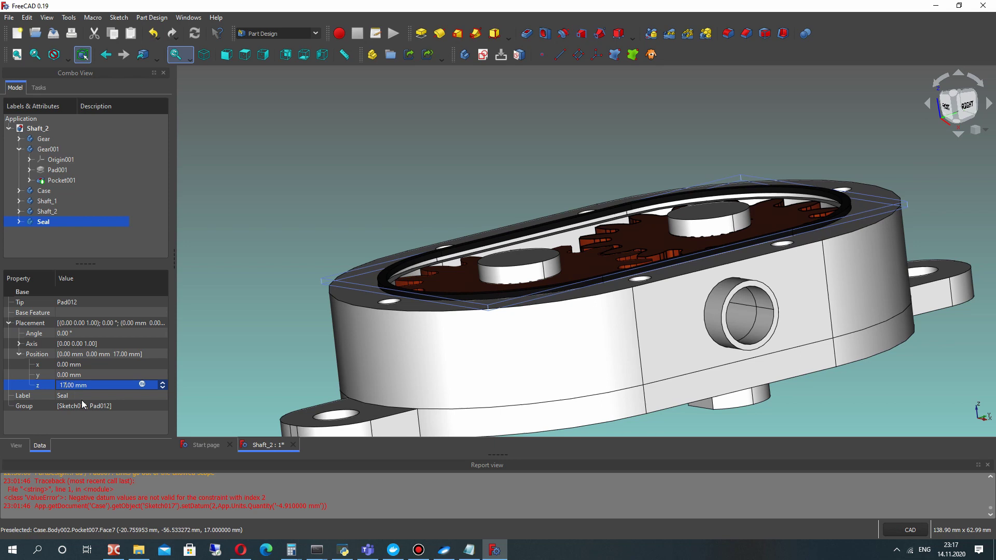
pyautogui.press('BackSpace')
pyautogui.write('6')
pyautogui.scroll(8, 534, 302)
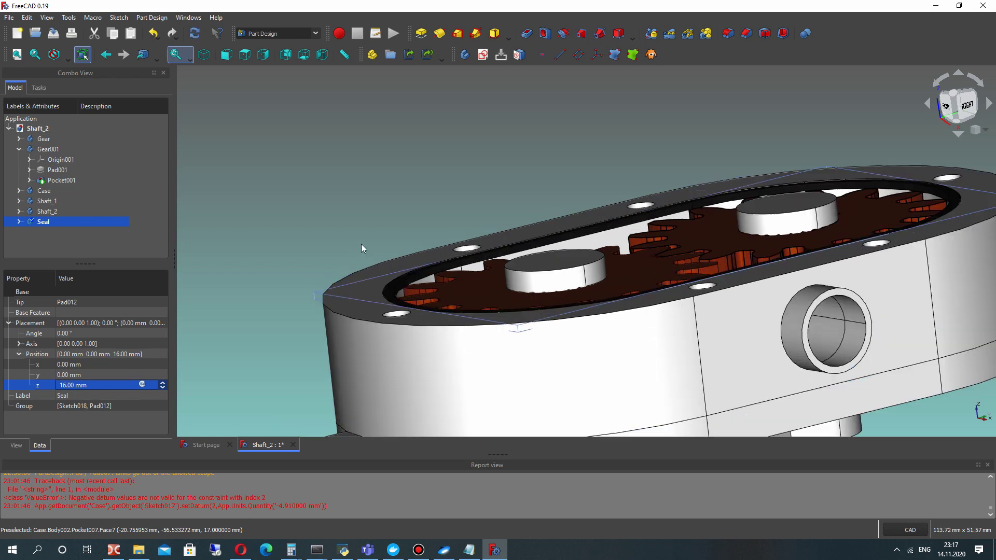
pyautogui.scroll(-10, 533, 298)
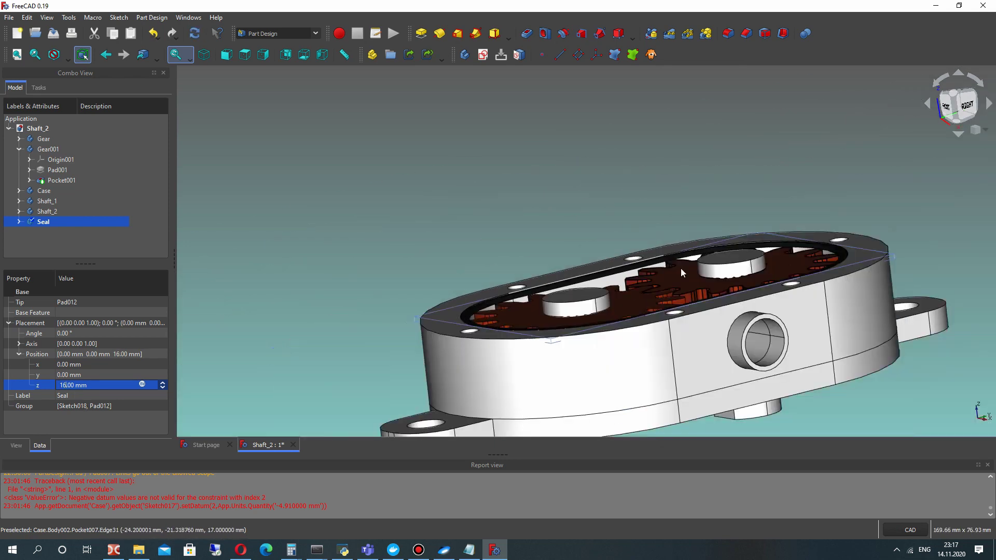
pyautogui.moveTo(681, 269); pyautogui.dragTo(833, 315, button='middle')
pyautogui.moveTo(555, 278)
pyautogui.mouseDown(button='middle')
pyautogui.moveTo(546, 246)
pyautogui.moveTo(566, 282)
pyautogui.mouseUp(button='middle')
pyautogui.moveTo(701, 227); pyautogui.dragTo(651, 329, button='middle')
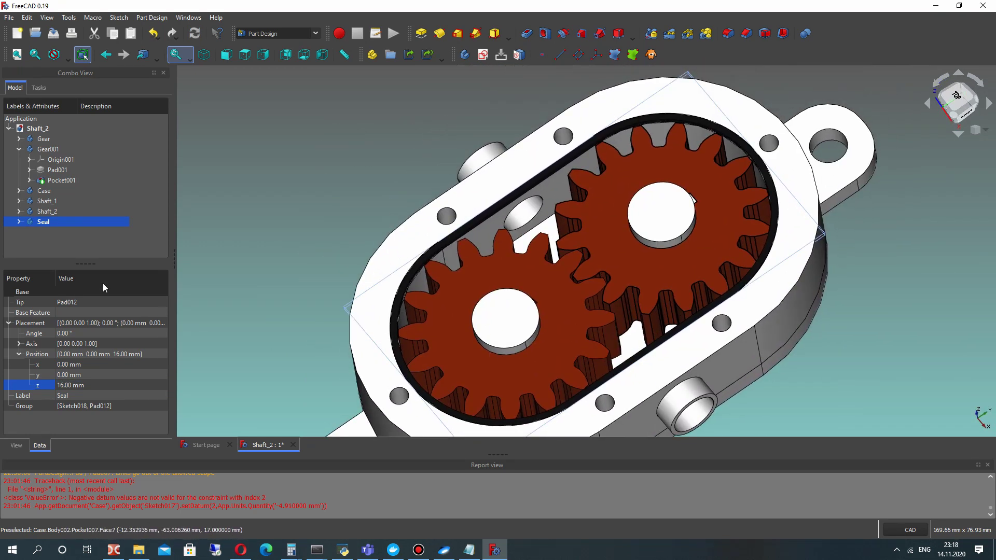
# Step: Deselect the Seal body and collapse the Gear001 body in the model tree
pyautogui.click(354, 141)
pyautogui.scroll(-3, 418, 173)
pyautogui.click(19, 150)
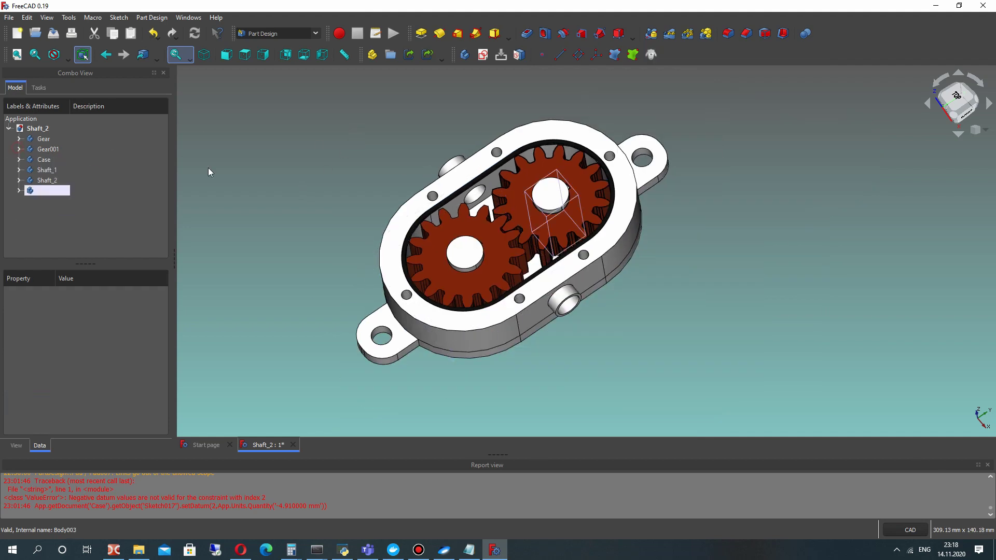
# Step: Hide the Gear, Gear001, Case, Shaft_1 and Shaft_2 bodies so only the Seal is shown
pyautogui.click(46, 174)
pyautogui.click(46, 182)
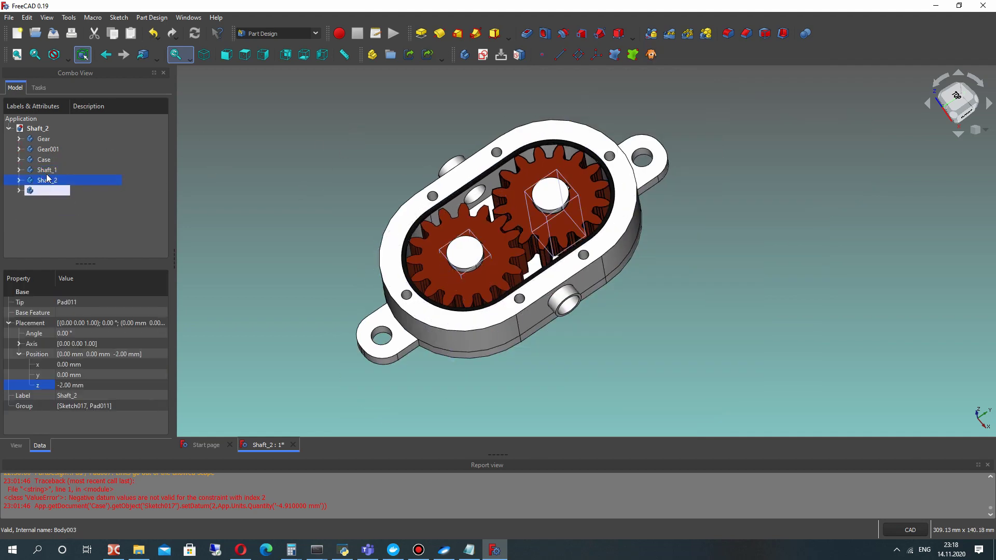
pyautogui.keyDown('shift'); pyautogui.click(43, 141); pyautogui.keyUp('shift')
pyautogui.press('space')
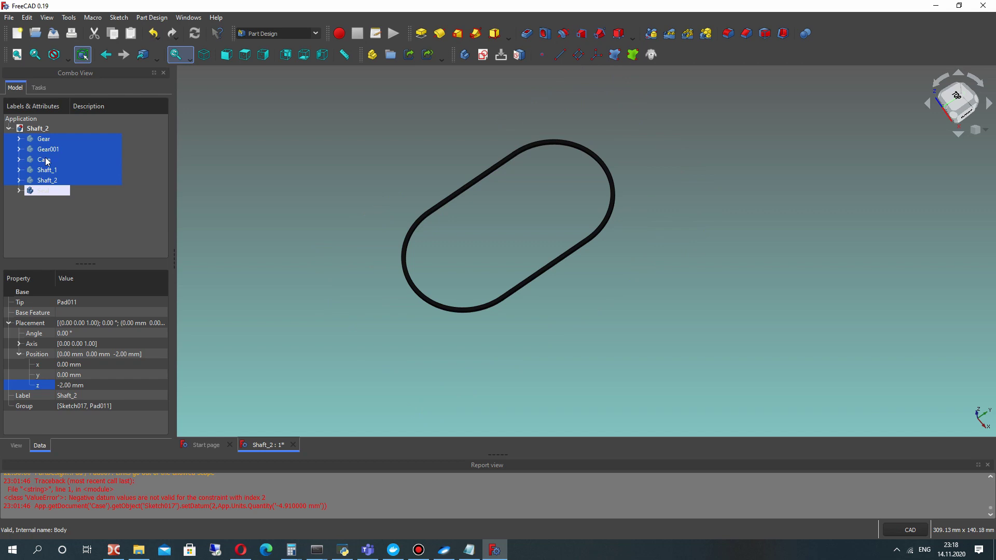
# Step: Select the Seal body and save the document under the new file name Seal.FCStd in the Gear_Pump_Series folder
pyautogui.click(52, 194)
pyautogui.scroll(3, 470, 231)
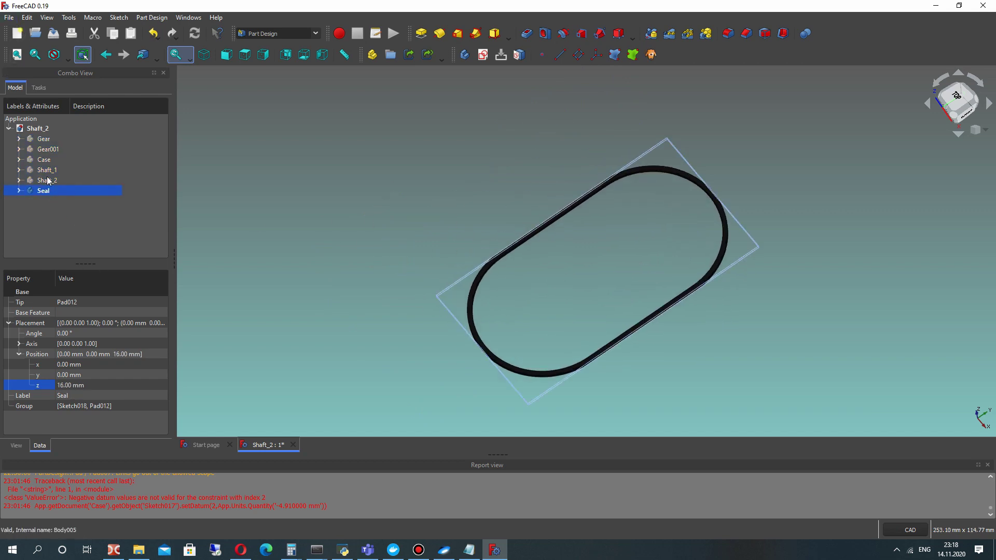
pyautogui.click(9, 17)
pyautogui.click(30, 97)
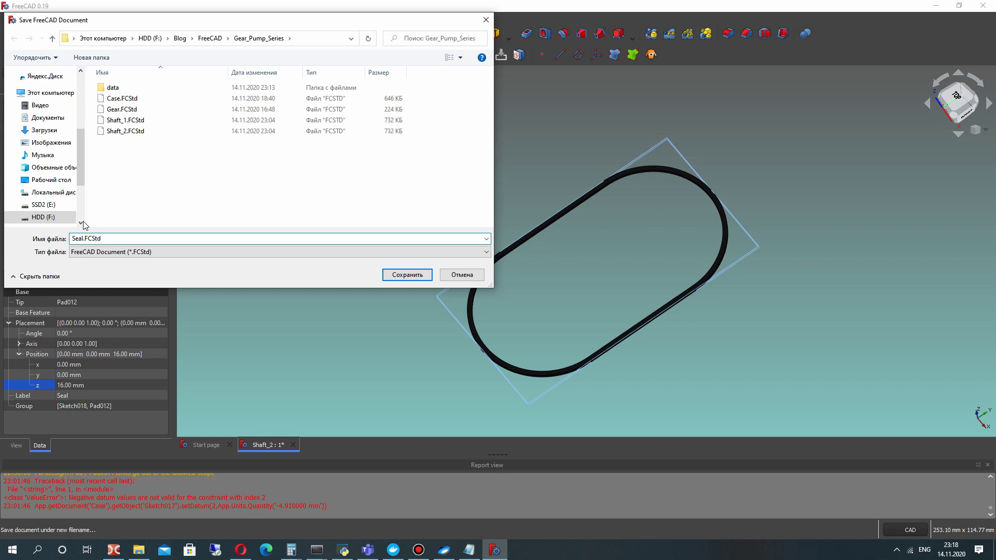
pyautogui.click(411, 275)
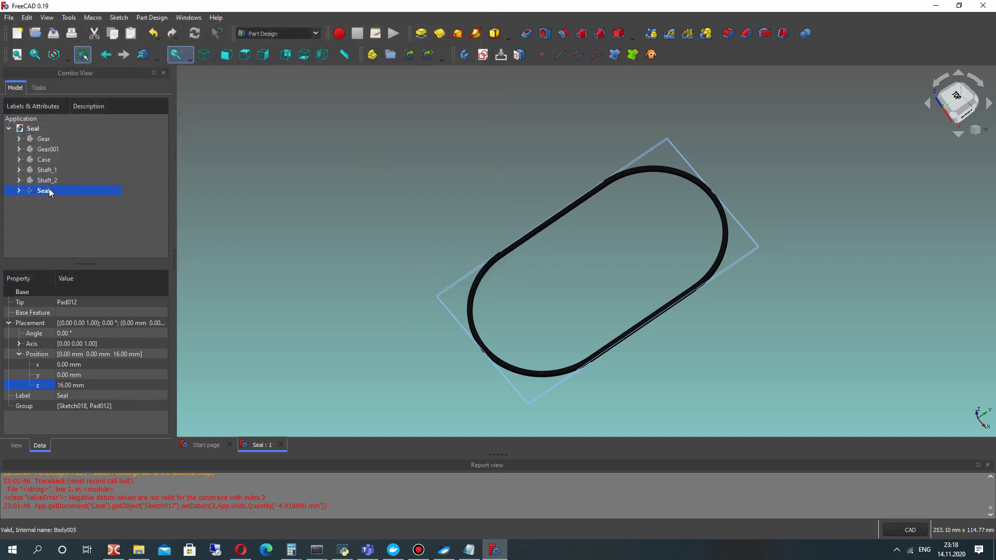
# Step: Make the Shaft_2, Shaft_1 and Case bodies visible again
pyautogui.scroll(3, 436, 179)
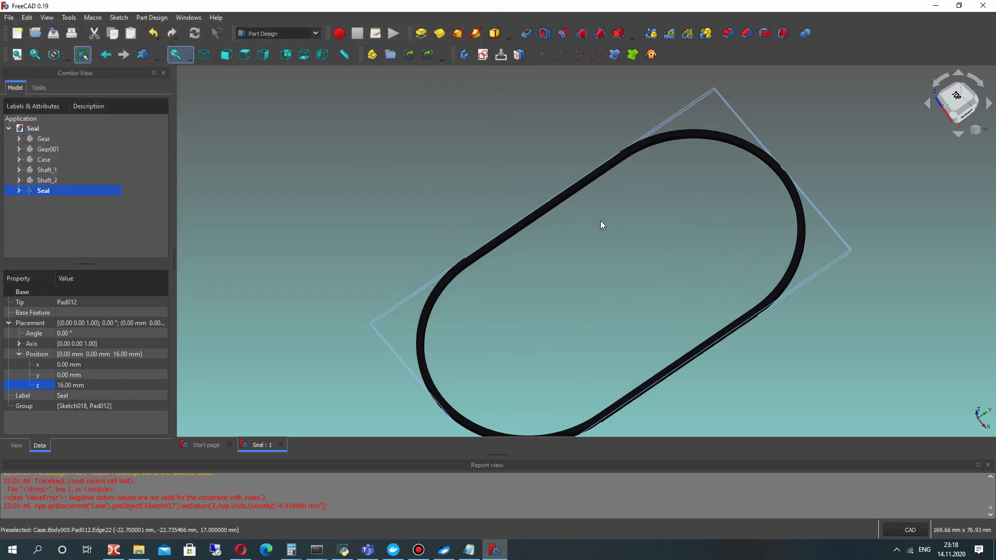
pyautogui.click(49, 181)
pyautogui.press('space')
pyautogui.click(47, 170)
pyautogui.press('space')
pyautogui.click(45, 160)
pyautogui.press('space')
# Step: Make the Gear001 and Gear bodies visible again, clear the selection and inspect the complete pump assembly
pyautogui.click(49, 149)
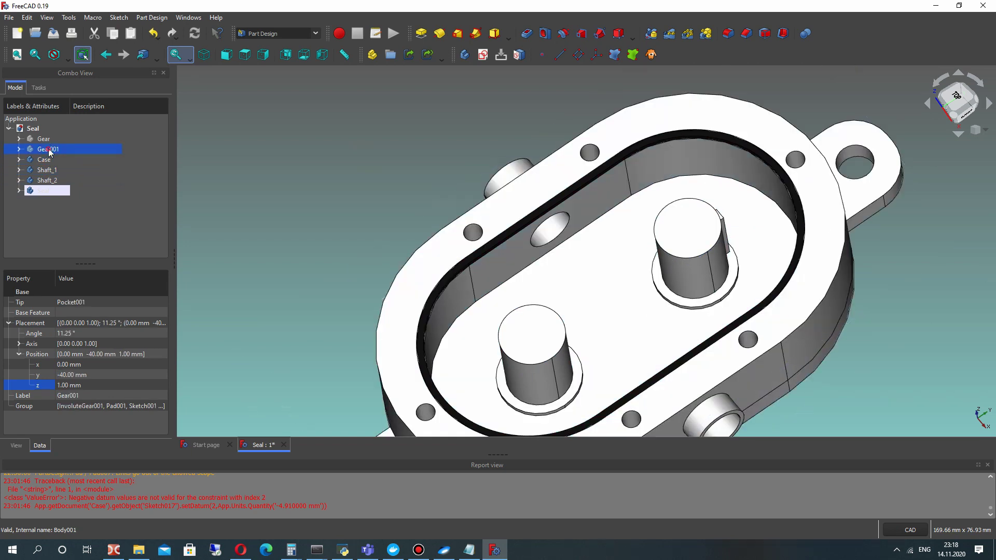
pyautogui.press('space')
pyautogui.click(44, 140)
pyautogui.press('space')
pyautogui.scroll(-3, 489, 190)
pyautogui.click(373, 152)
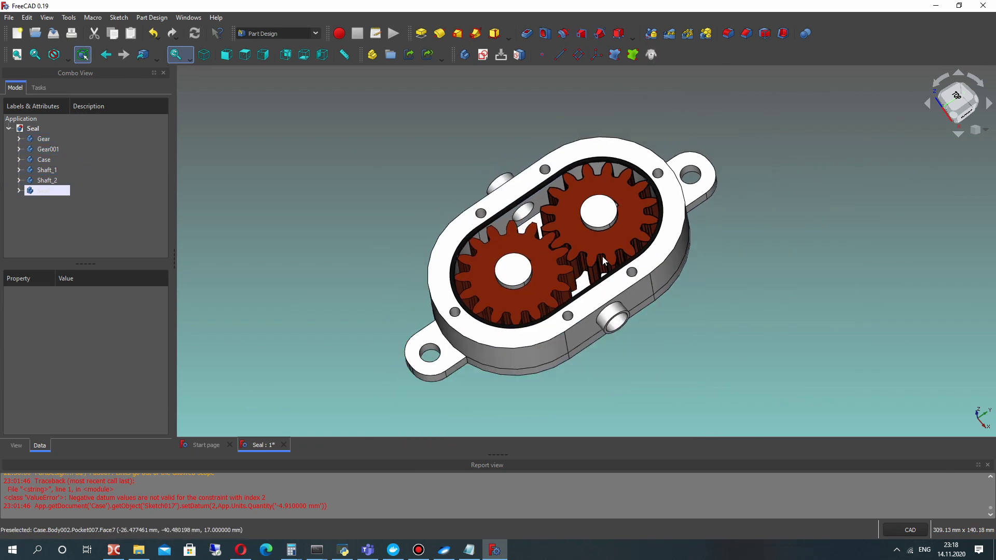
pyautogui.moveTo(602, 260); pyautogui.dragTo(582, 242, button='middle')
pyautogui.scroll(1, 575, 262)
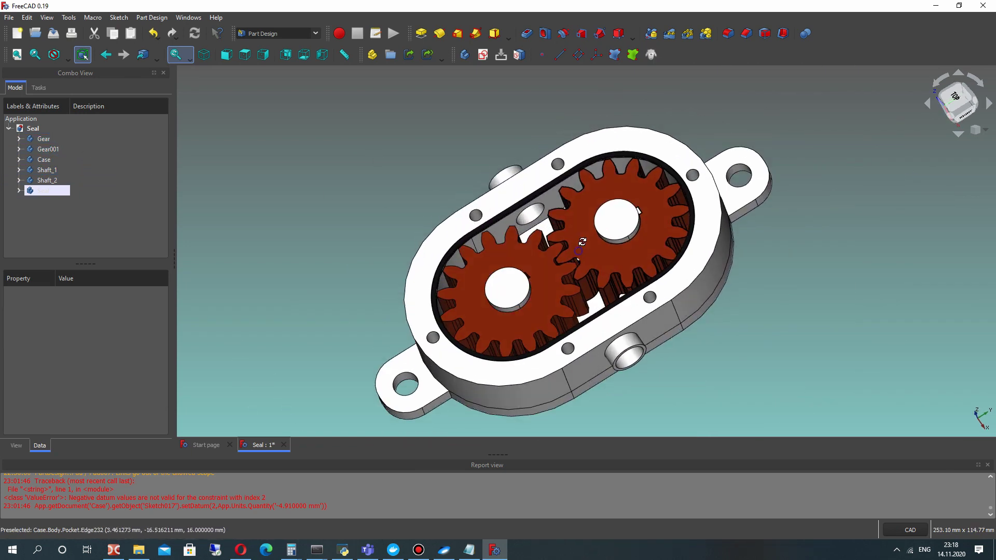
pyautogui.scroll(1, 392, 211)
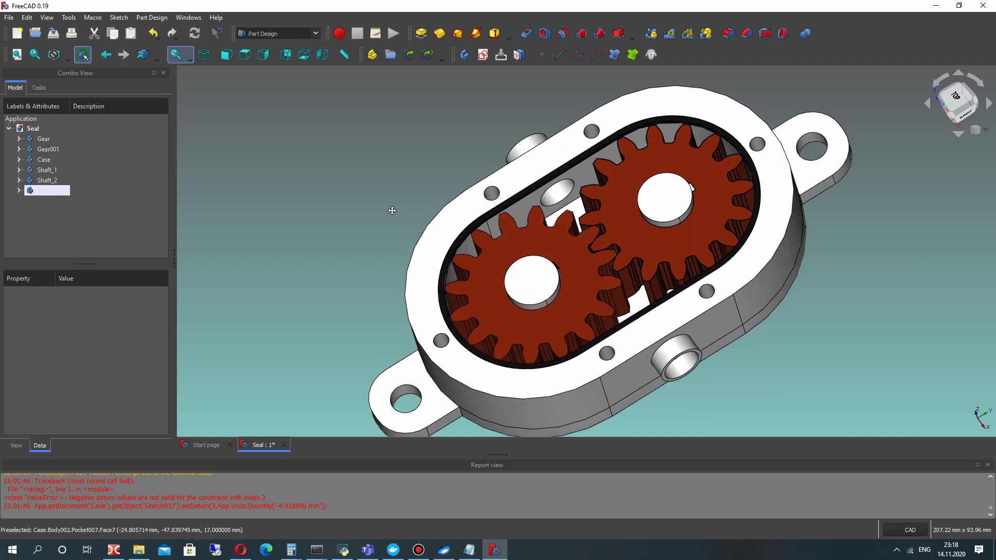
pyautogui.moveTo(409, 213)
pyautogui.mouseDown(button='middle')
pyautogui.moveTo(395, 172)
pyautogui.moveTo(415, 197)
pyautogui.mouseUp(button='middle')
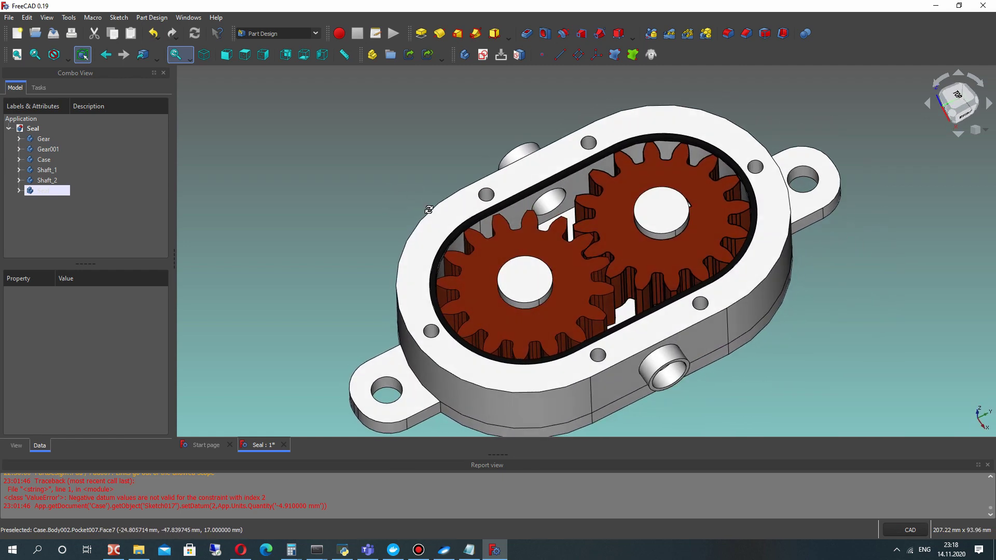